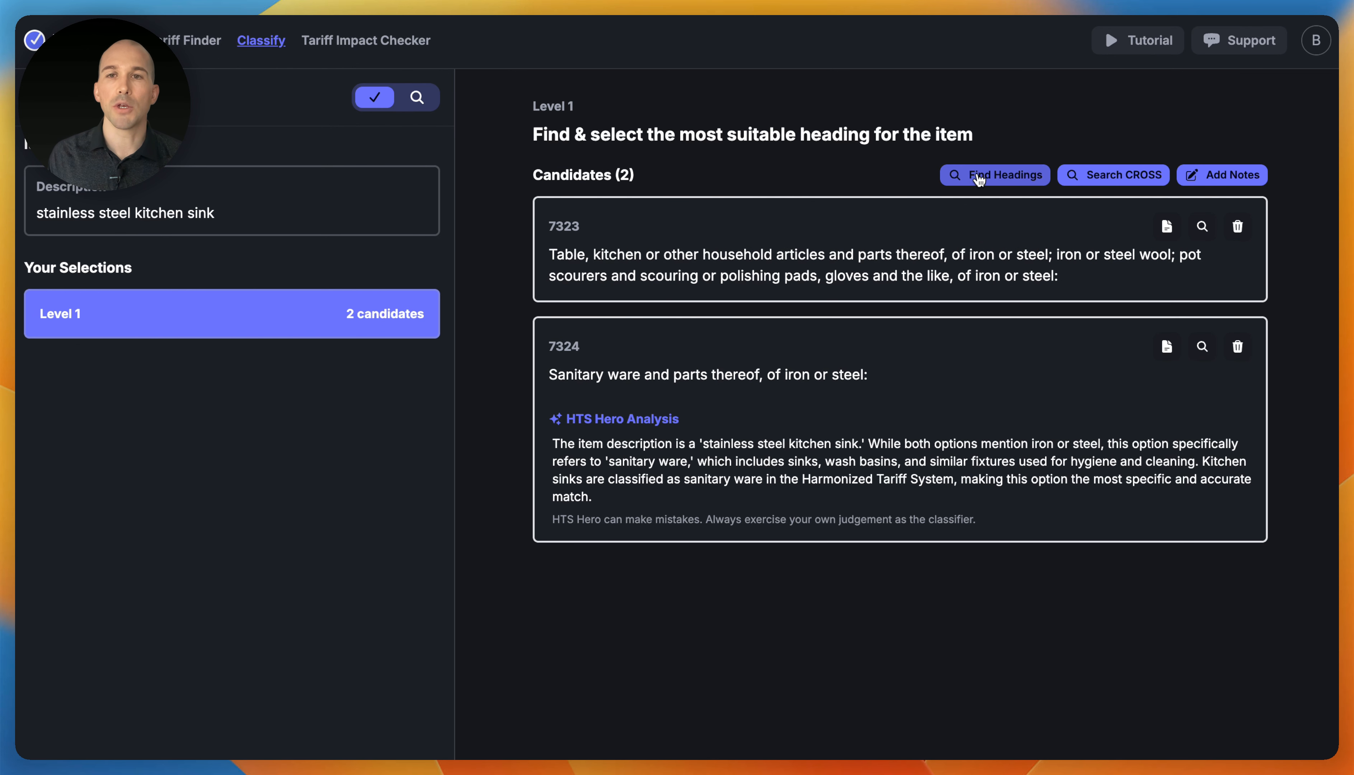
# - Add Chapter 3 fish headings 0301, 0302 and 0303 as Level 1 candidates
pyautogui.click(1000, 180)
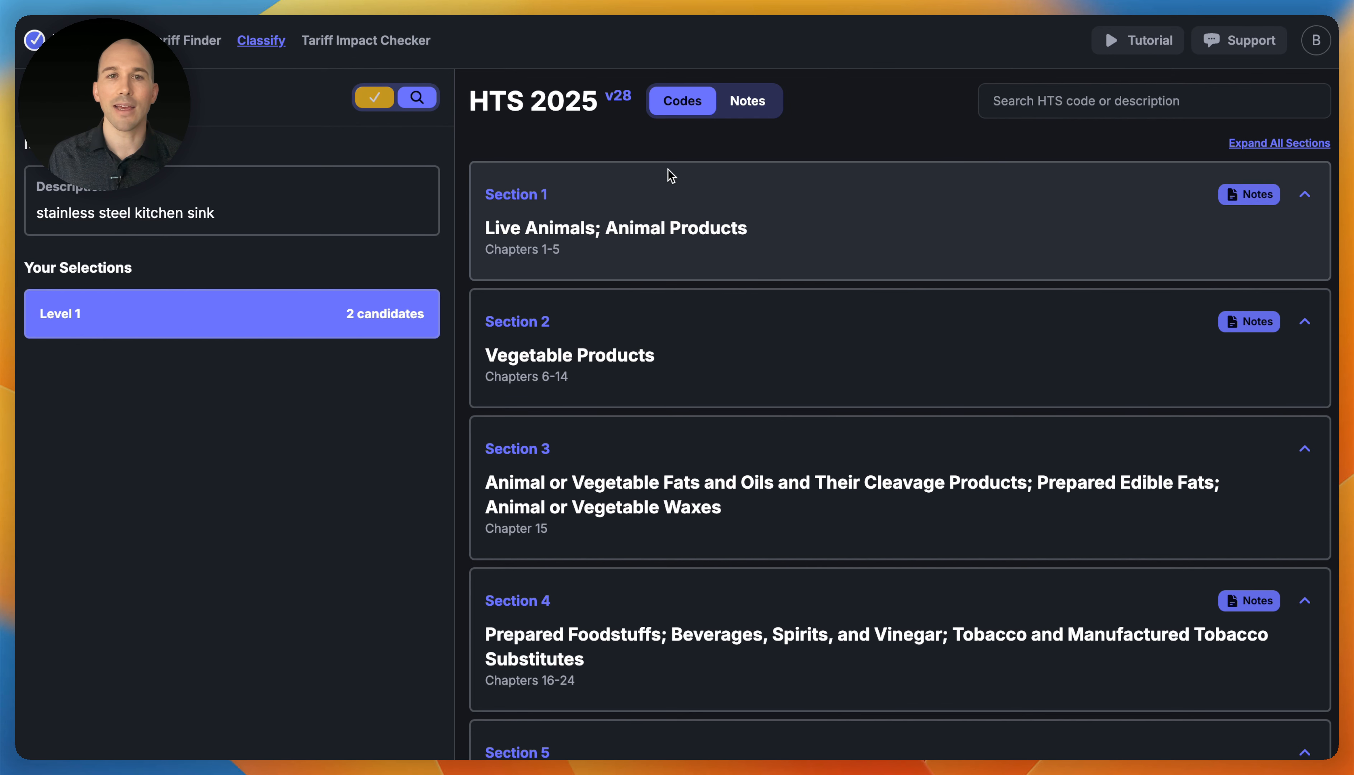
pyautogui.scroll(-5, 644, 414)
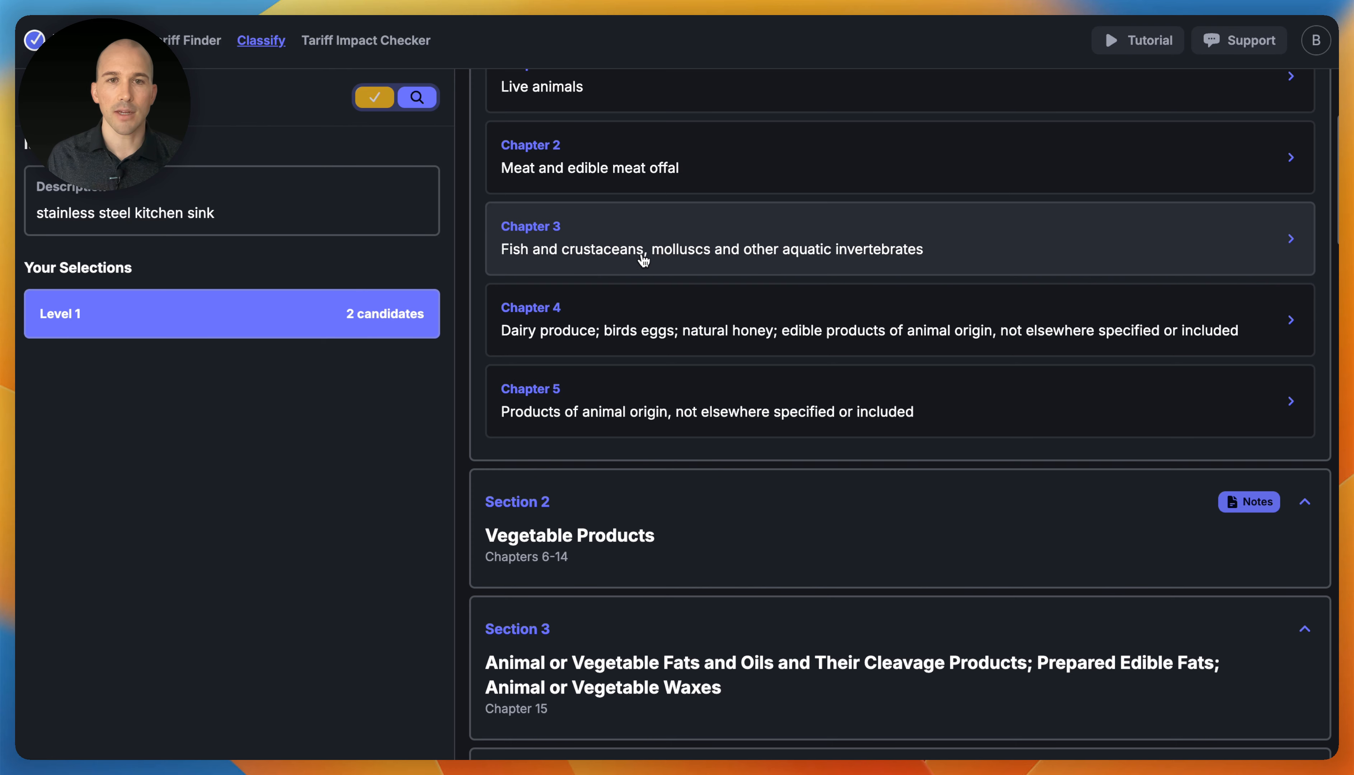
pyautogui.click(570, 249)
pyautogui.click(510, 153)
pyautogui.click(511, 235)
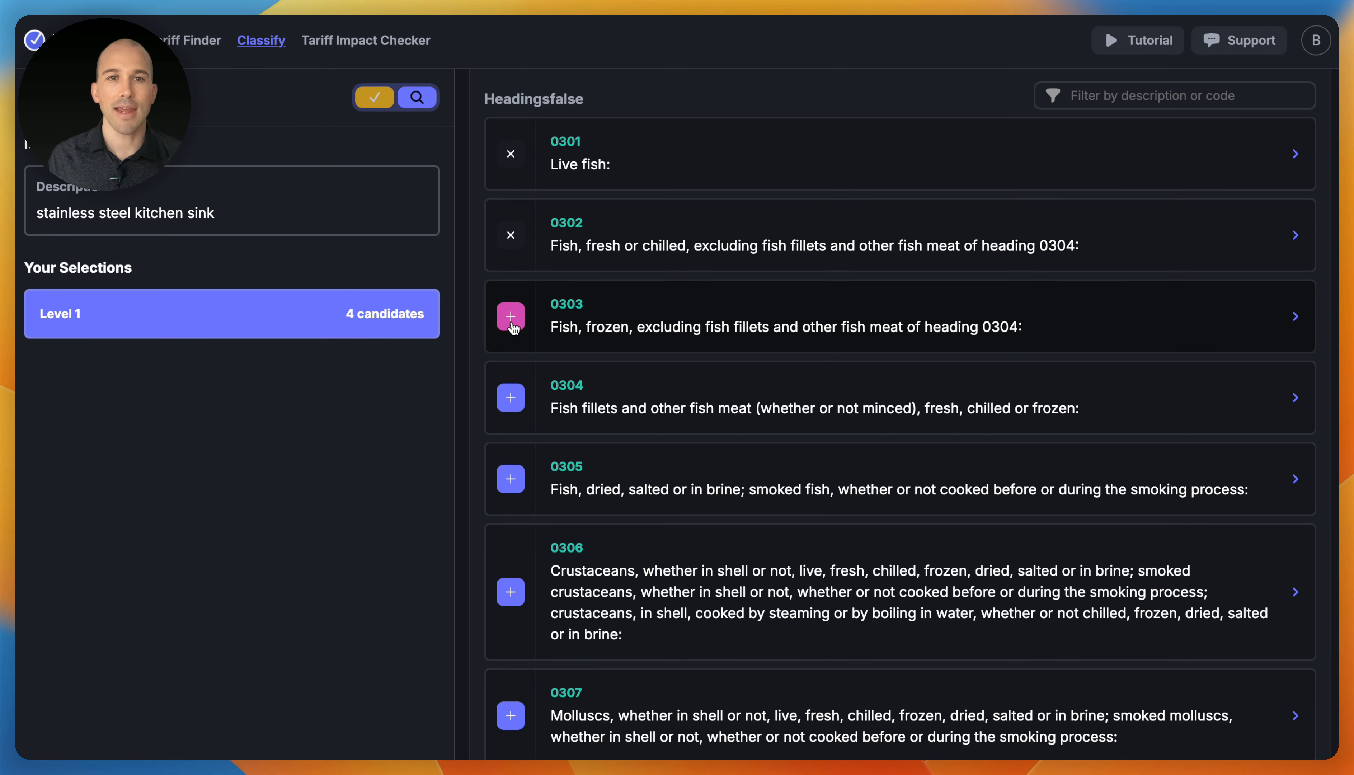
pyautogui.click(511, 316)
# - Remove the 0301, 0302 and 0303 candidates and select heading 7324 for Level 1
pyautogui.click(374, 98)
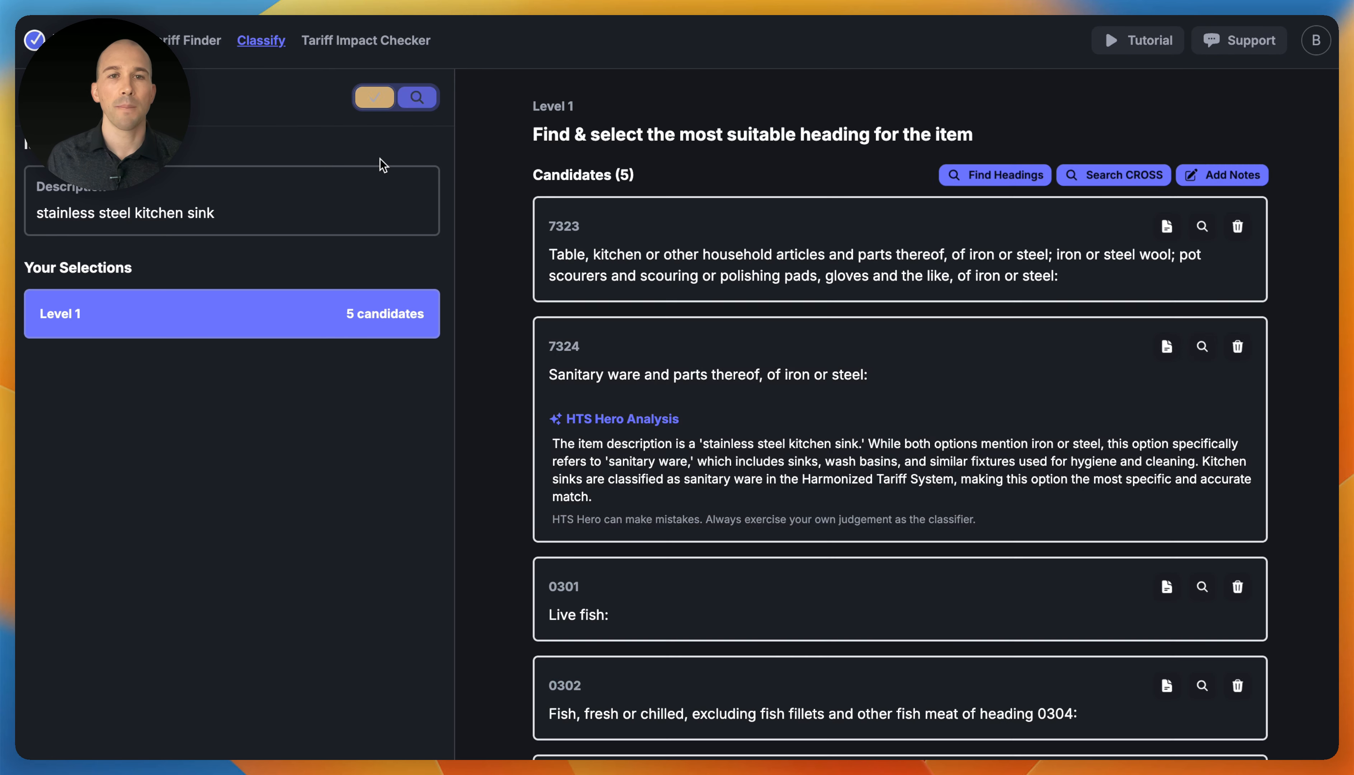
pyautogui.scroll(-2, 887, 520)
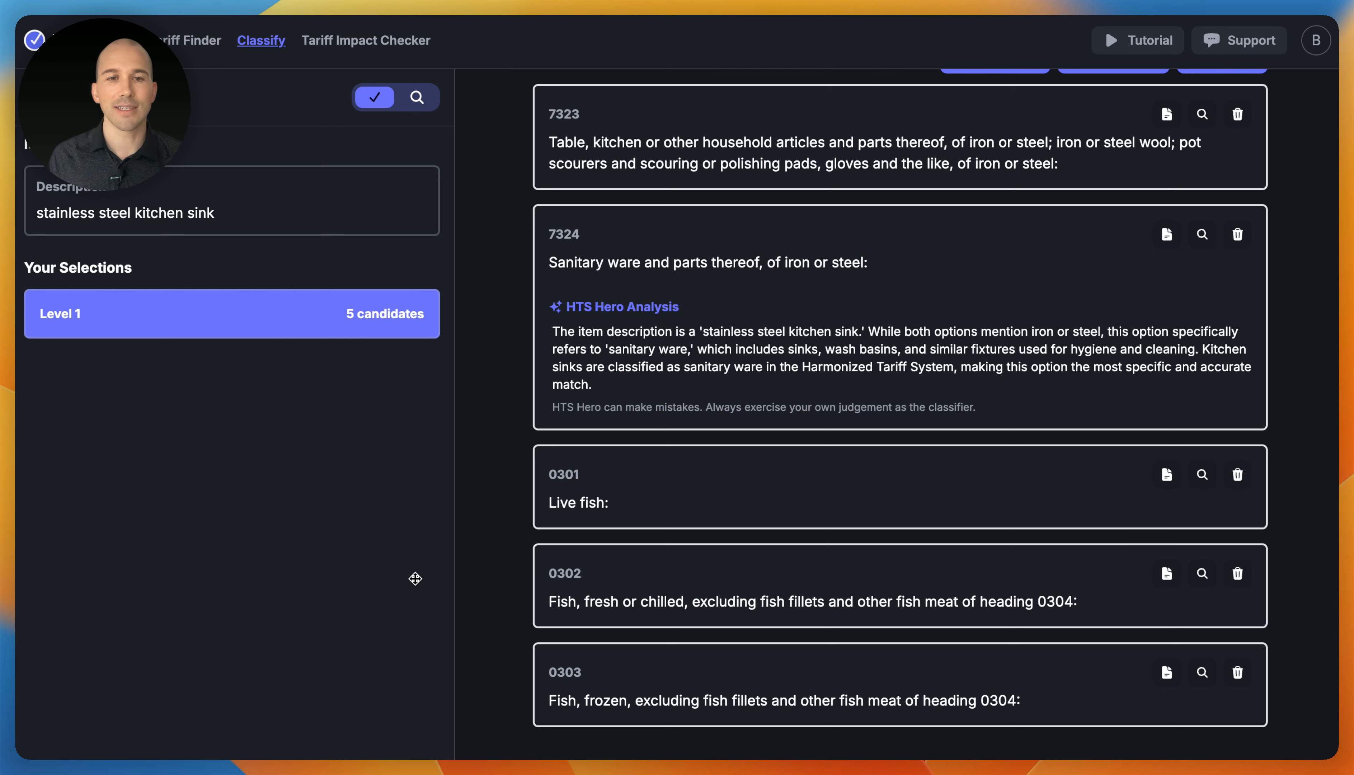
pyautogui.click(1237, 475)
pyautogui.click(1235, 583)
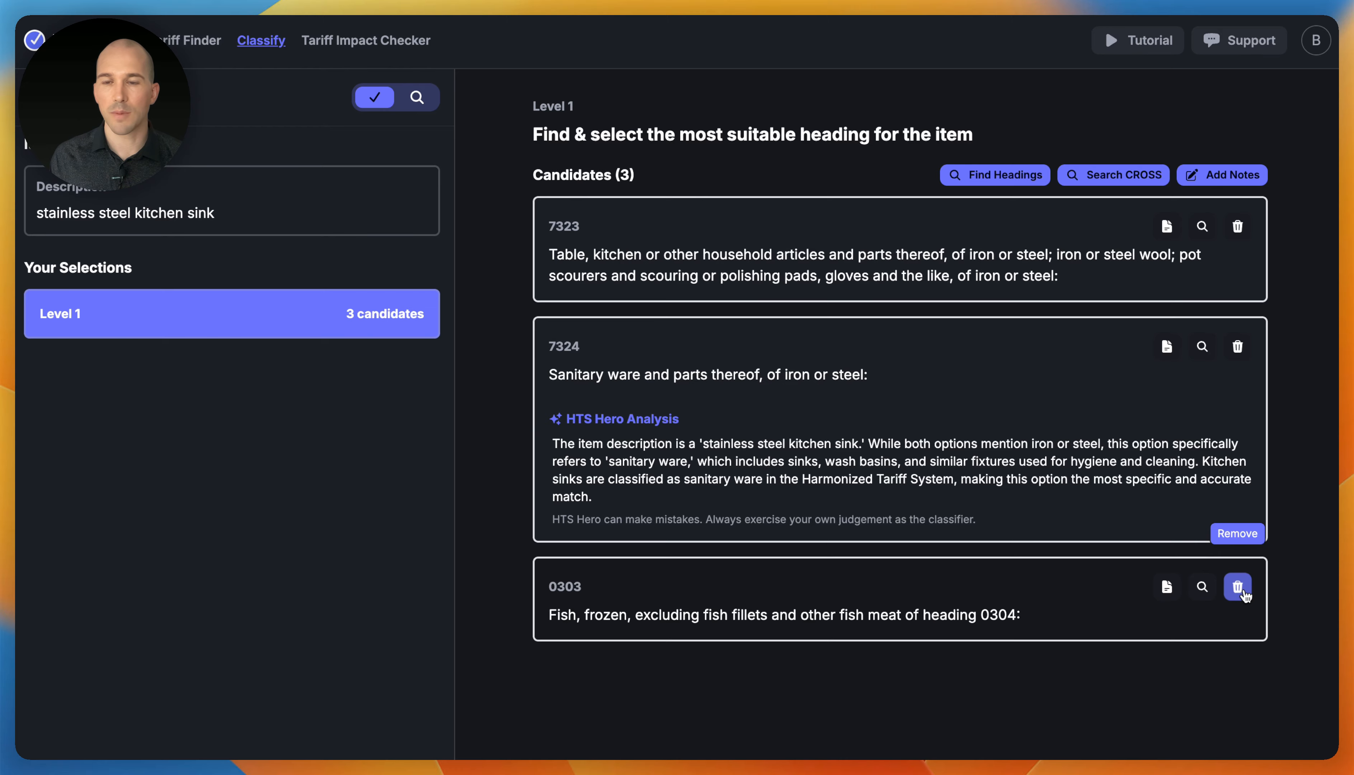
pyautogui.click(1236, 583)
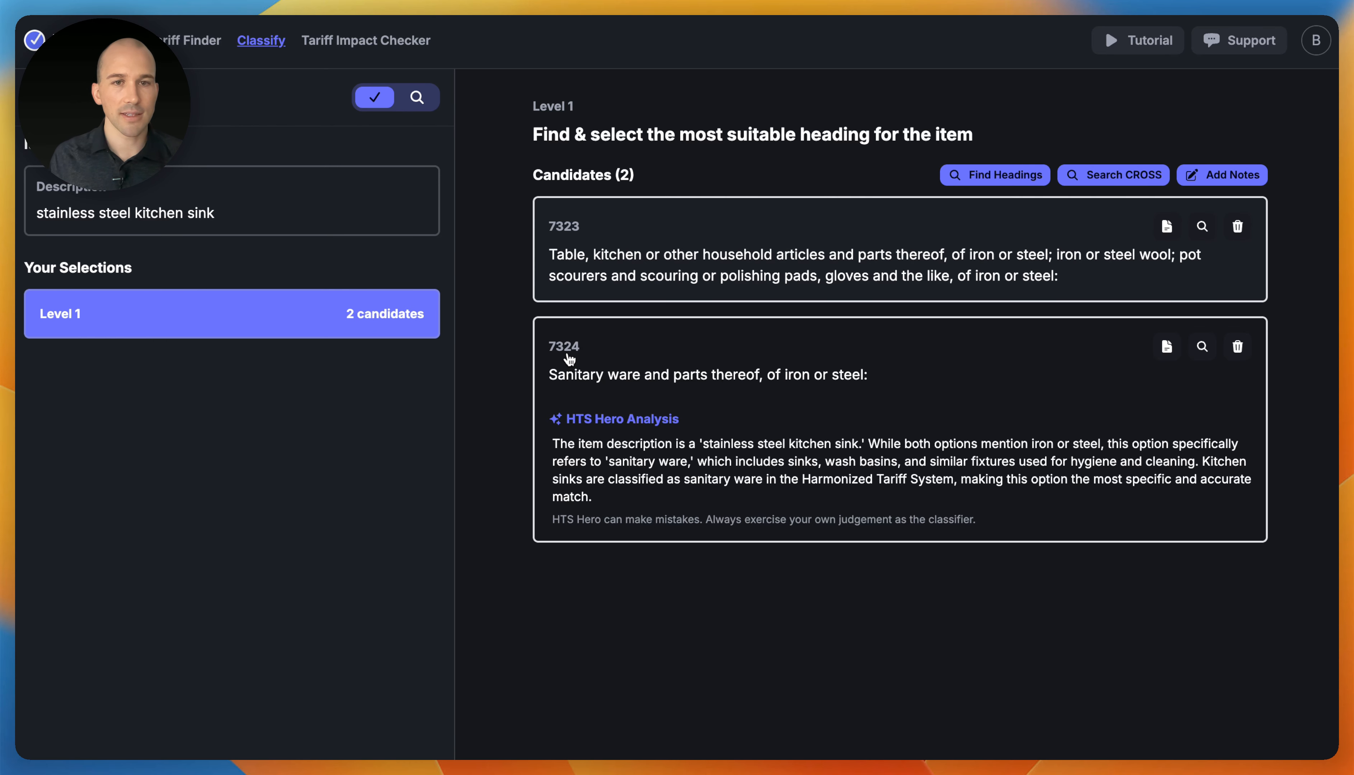
pyautogui.click(676, 362)
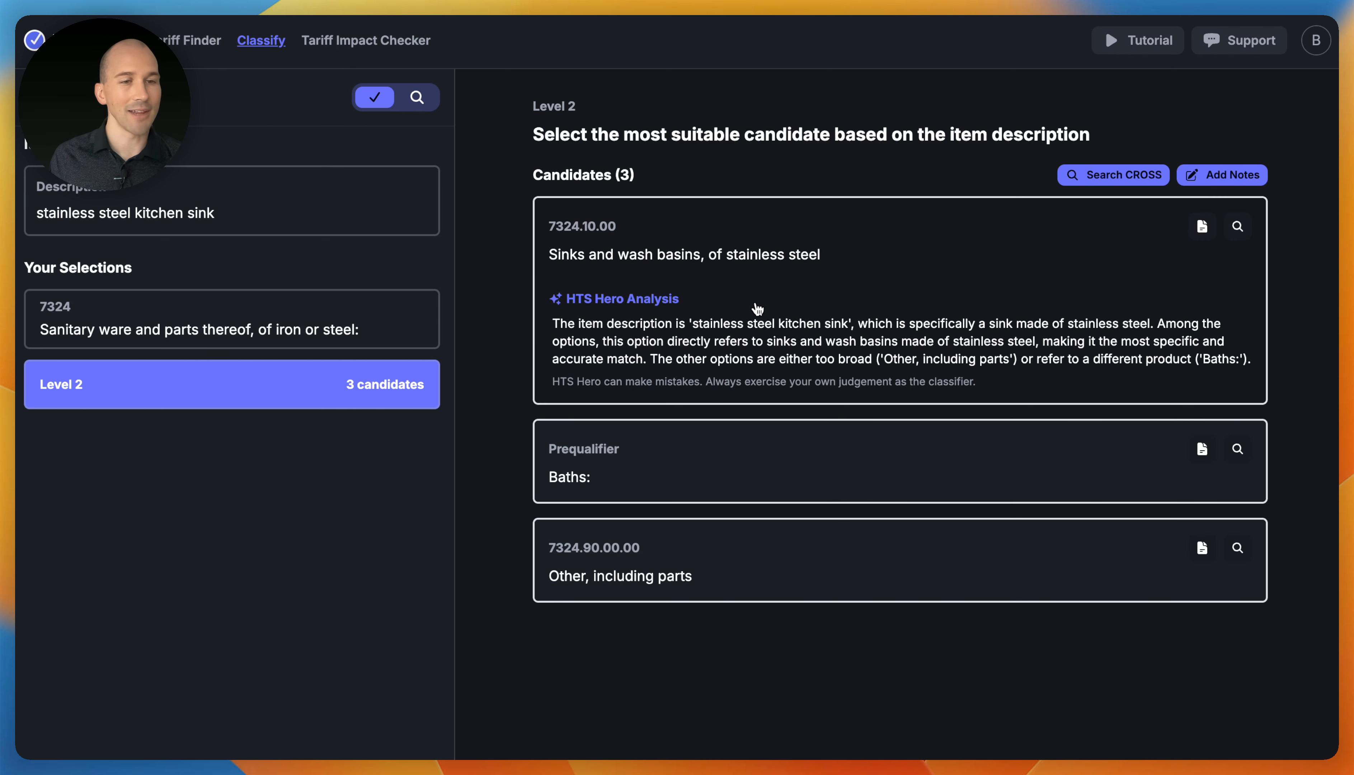
# - Choose 7324.10.00 at Level 2, then 7324.10.00.10 stainless steel sinks with drawn bowls
pyautogui.click(822, 302)
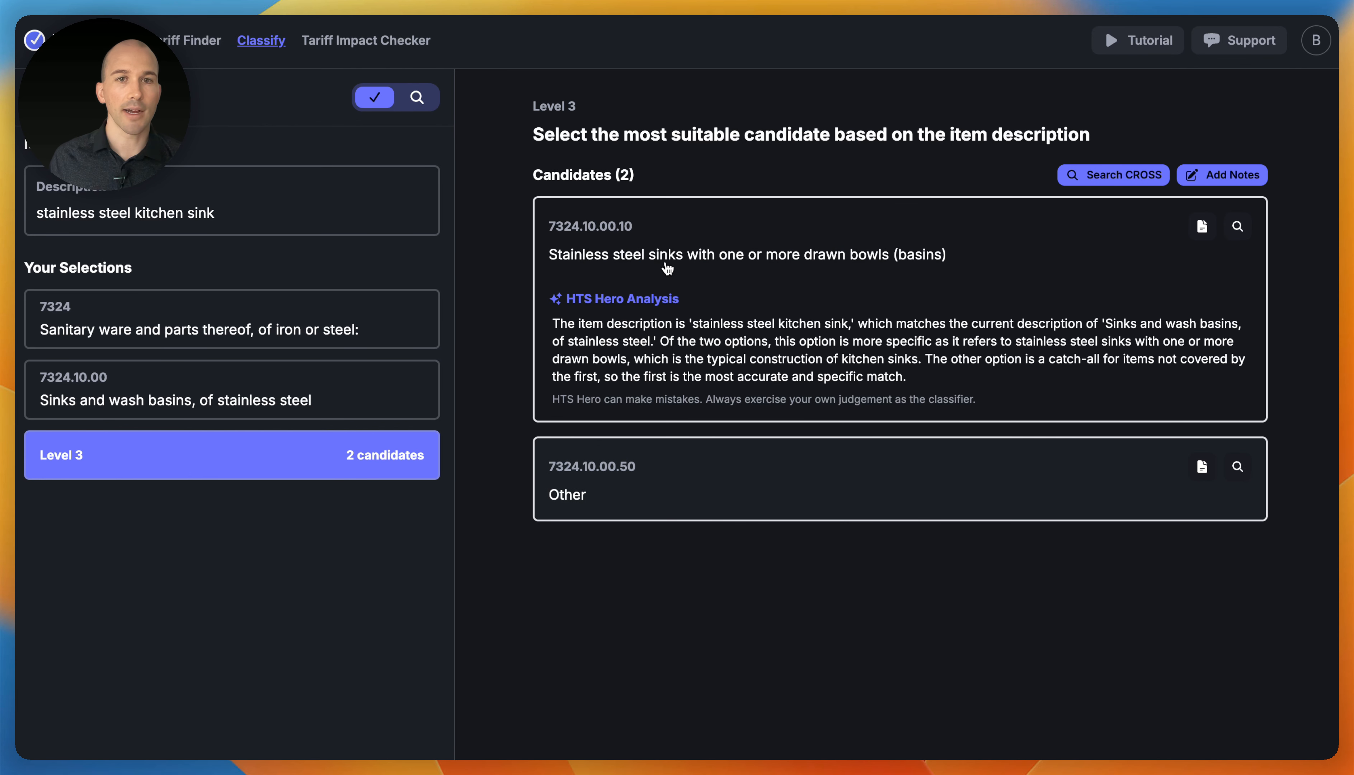
pyautogui.click(688, 267)
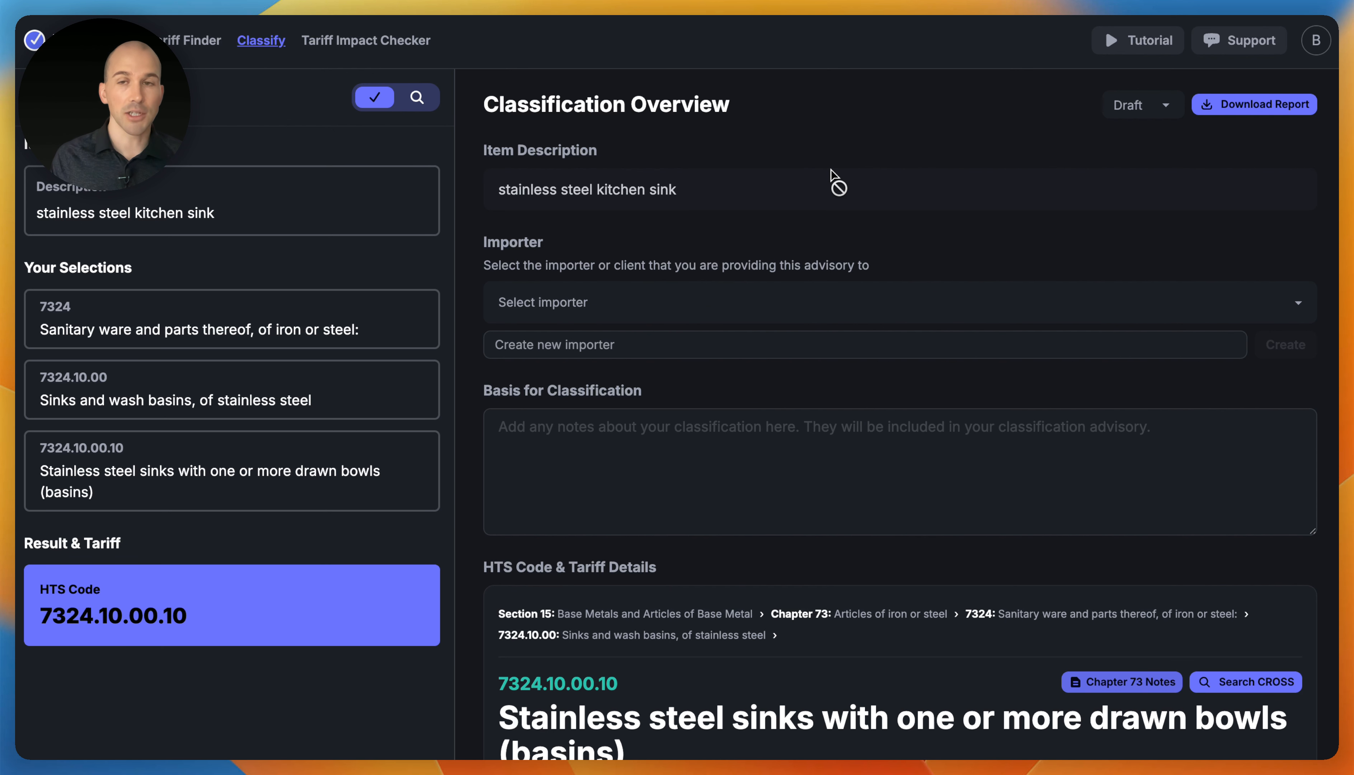
pyautogui.scroll(-2, 979, 402)
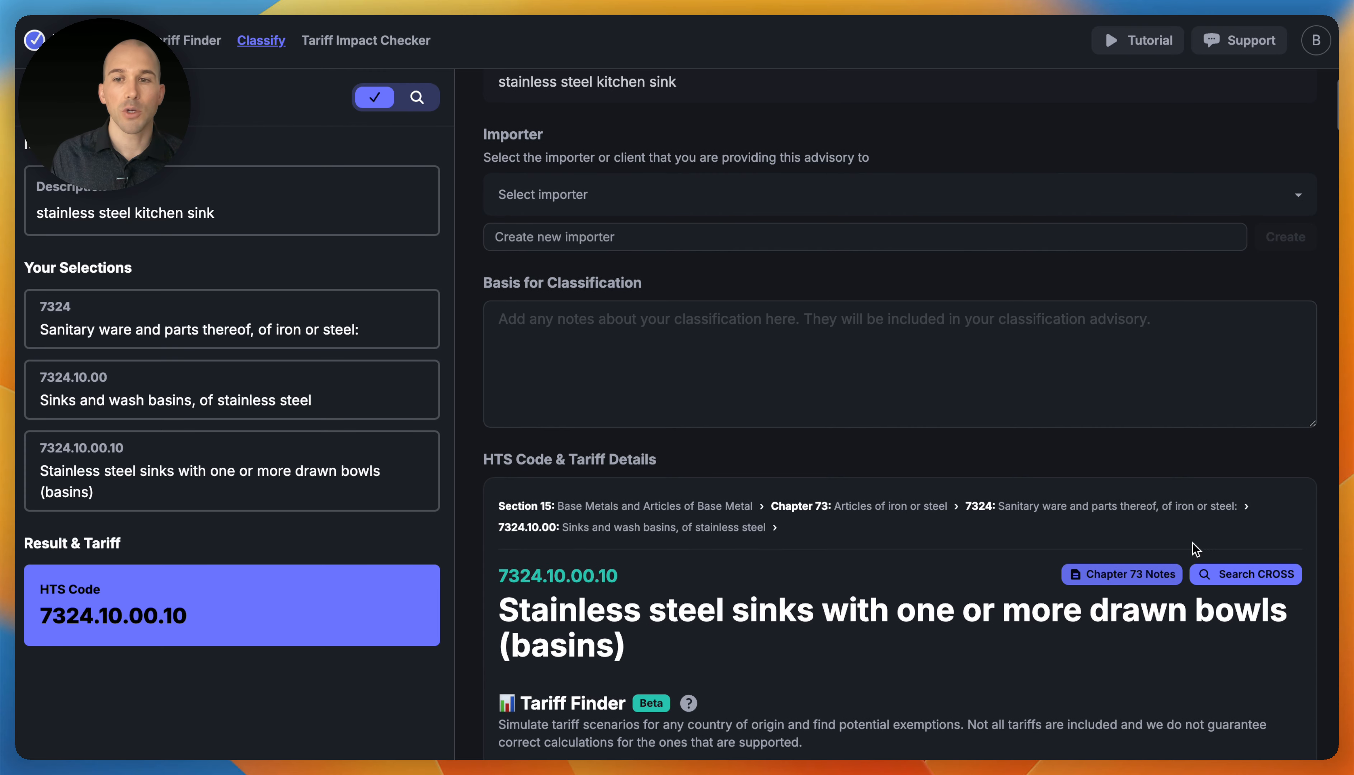
# - Search CBP CROSS for prior customs rulings on the 7324 tariff code
pyautogui.click(1272, 575)
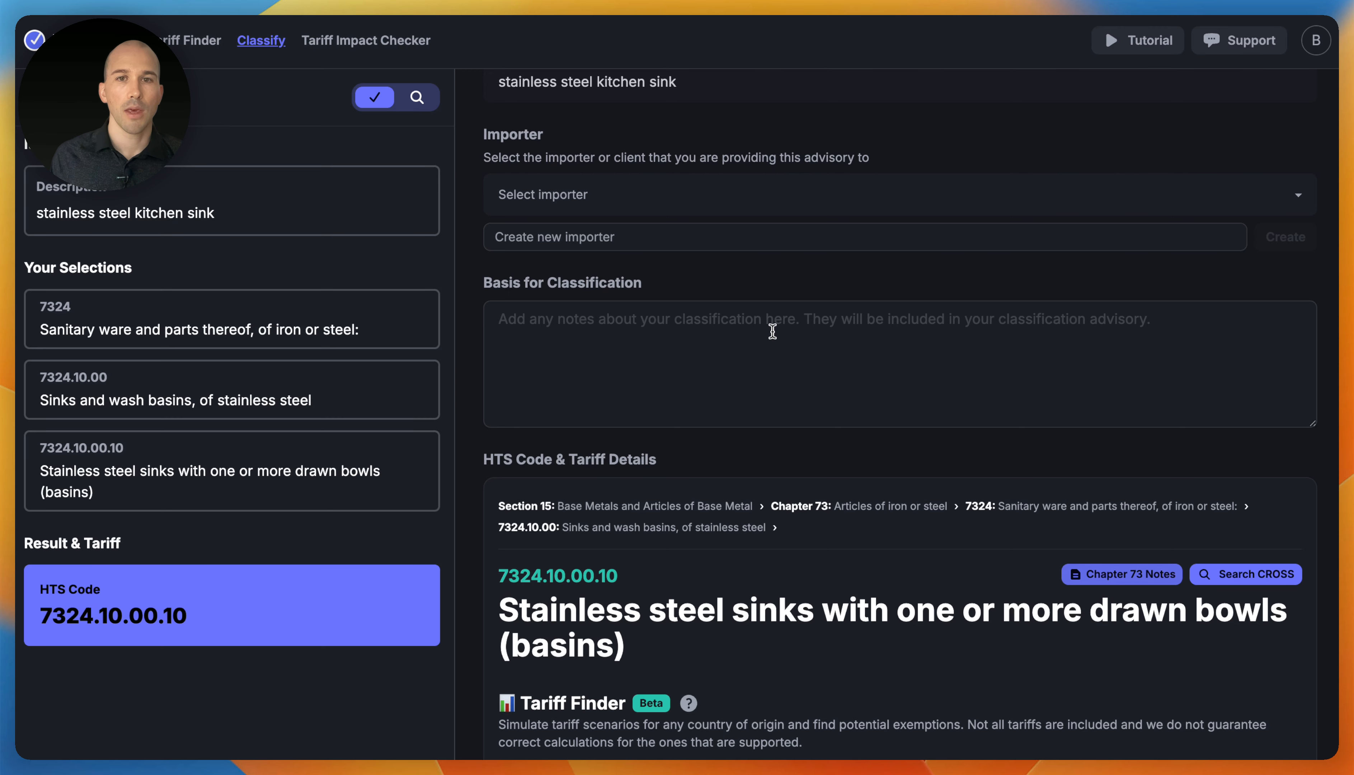
# - Select Big Imports LLC as the importer for this advisory
pyautogui.scroll(2, 776, 327)
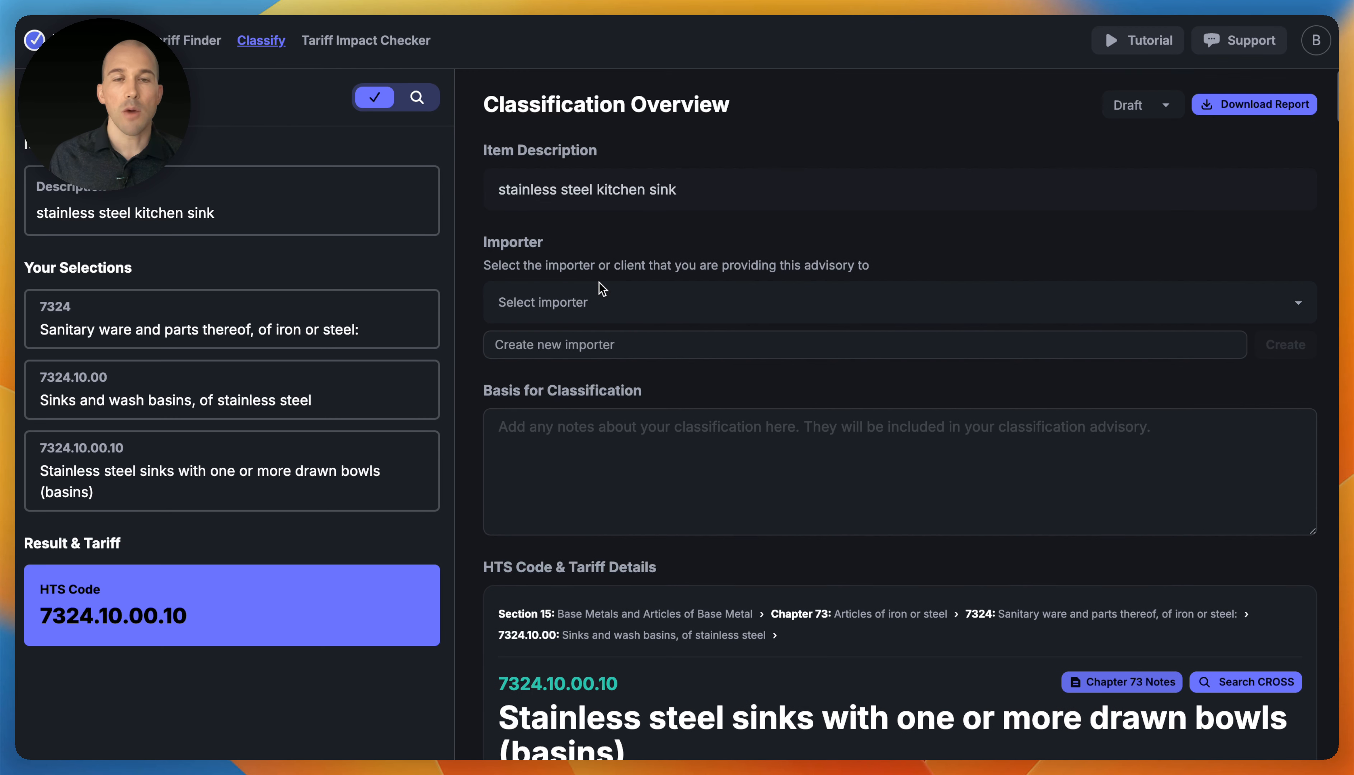
pyautogui.click(593, 304)
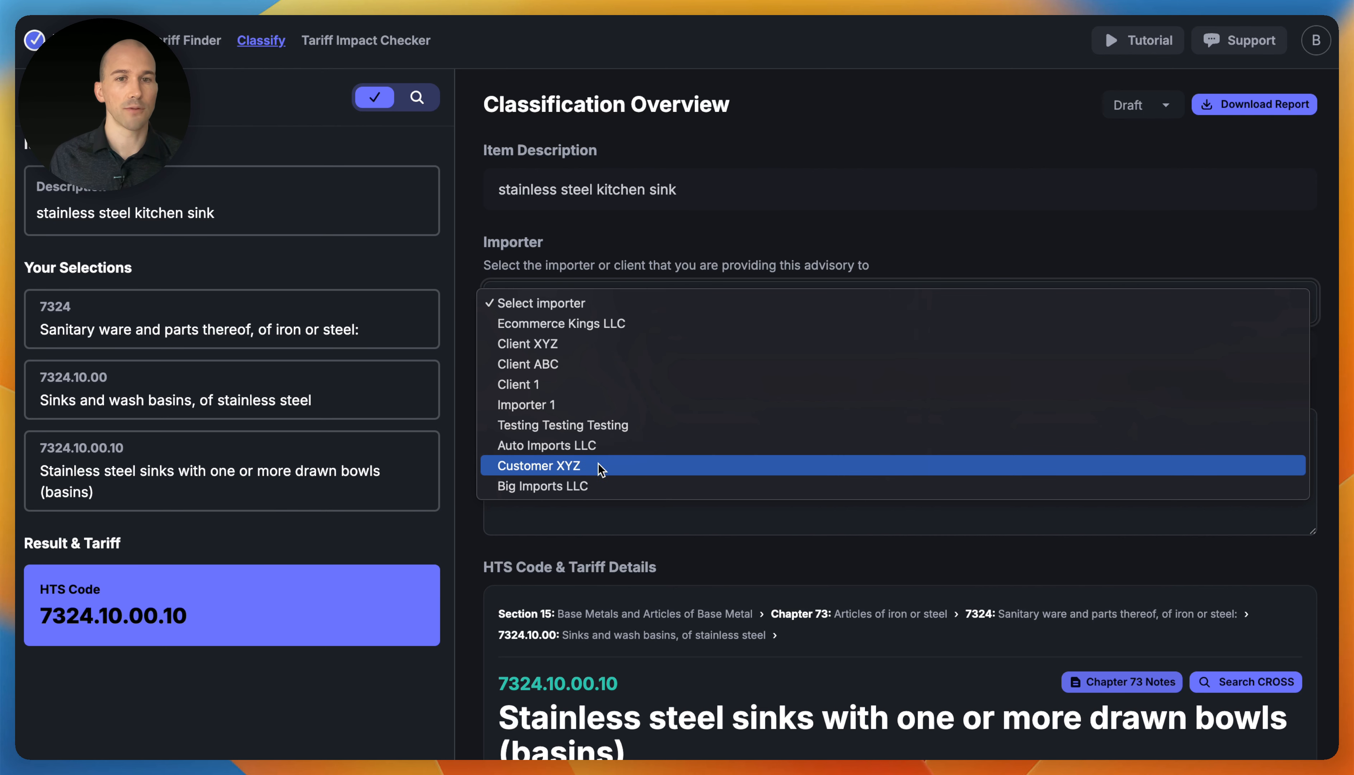
pyautogui.click(652, 580)
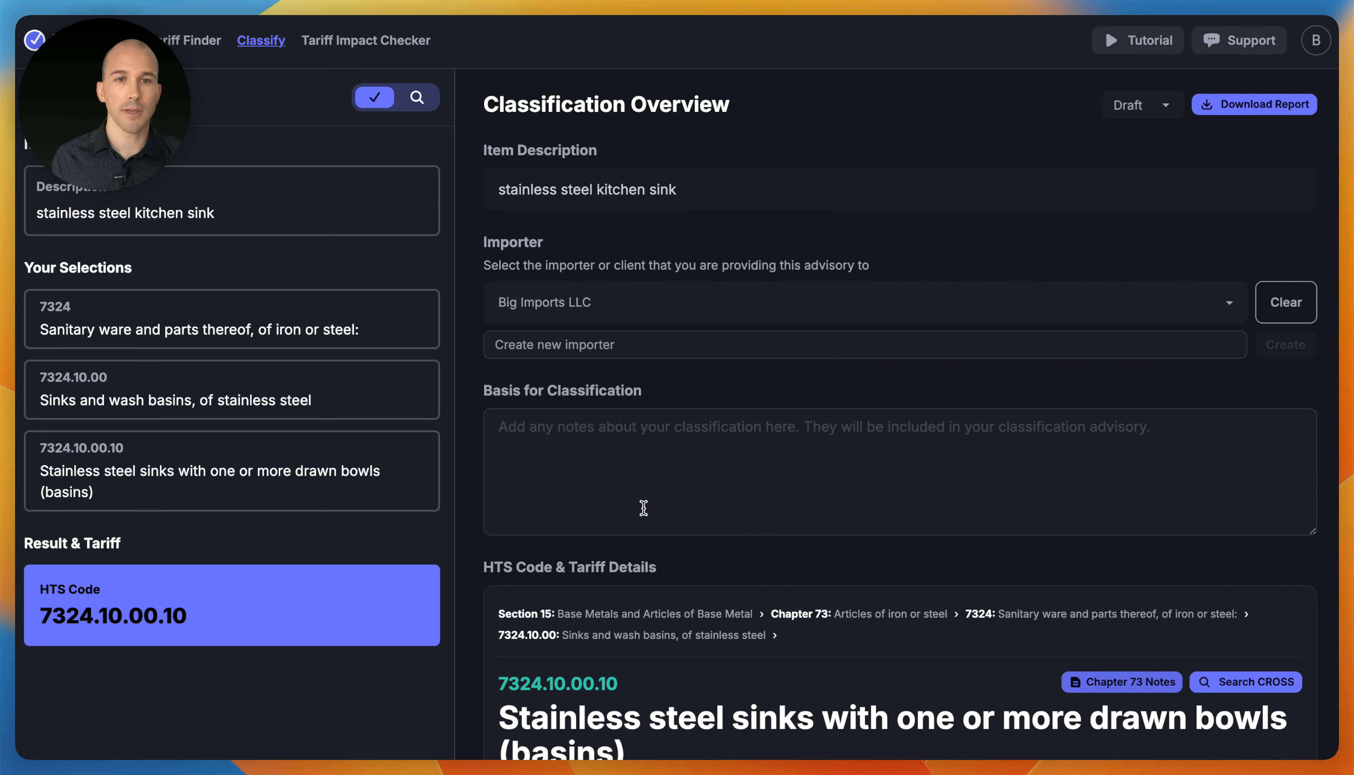
# - Type test text into Basis for Classification, then delete it so the field stays empty
pyautogui.scroll(-1, 642, 506)
pyautogui.click(601, 385)
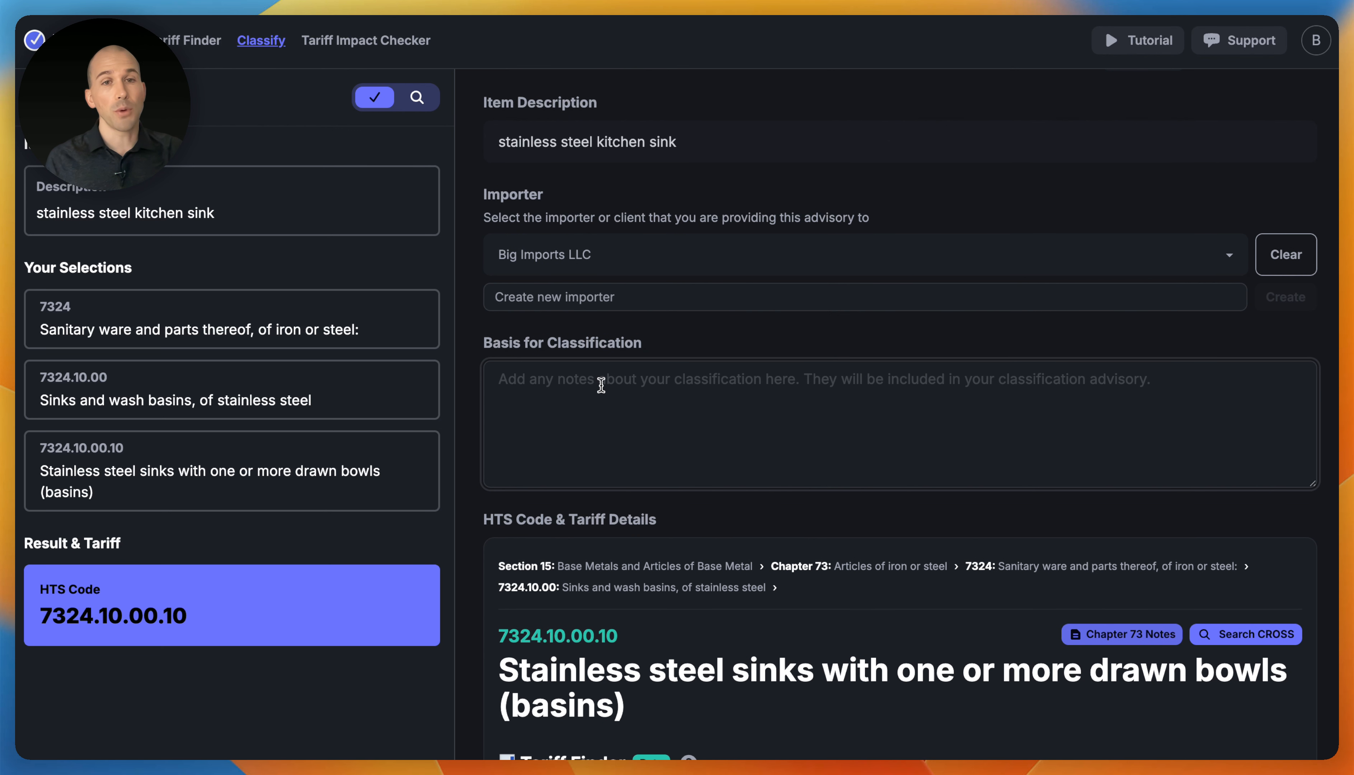
pyautogui.write('aksjdhfa jkdfskjhf ajsfkjhkj')
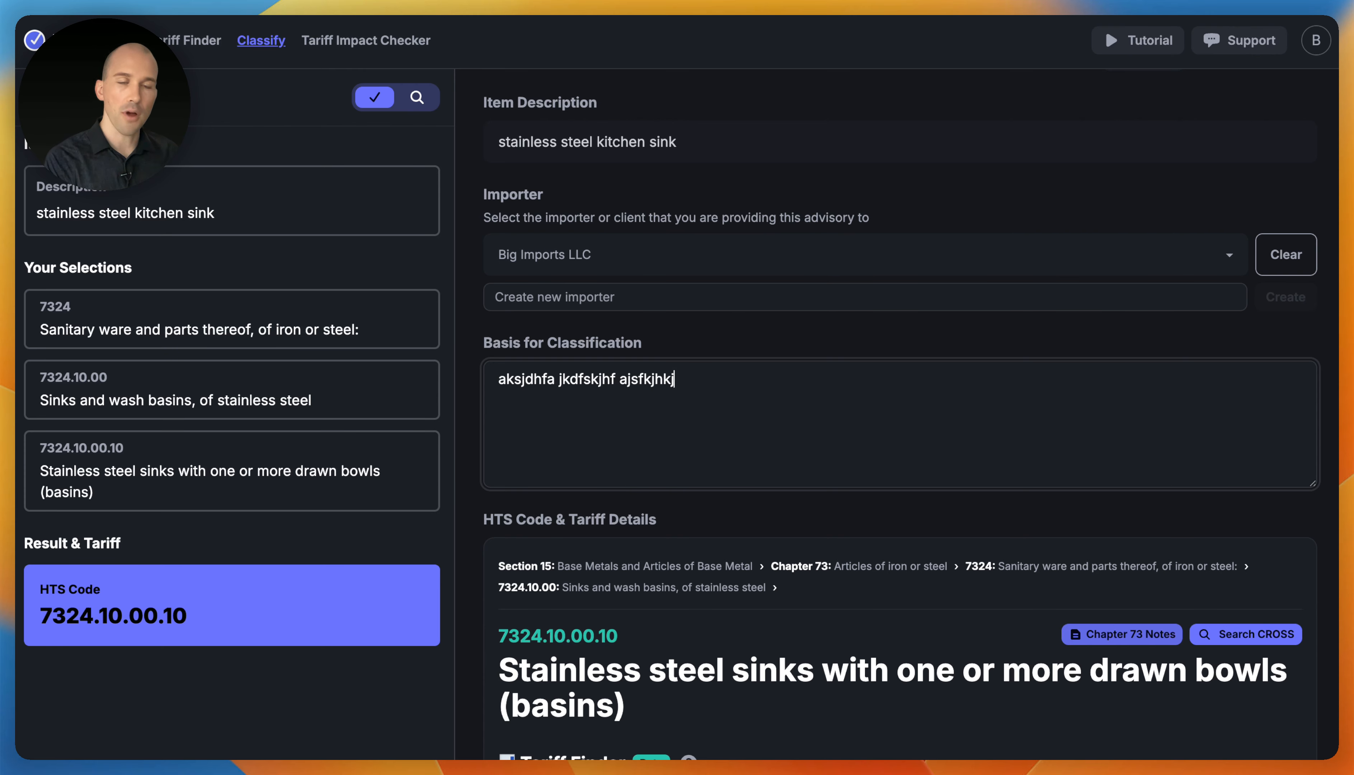
pyautogui.press('super+a')
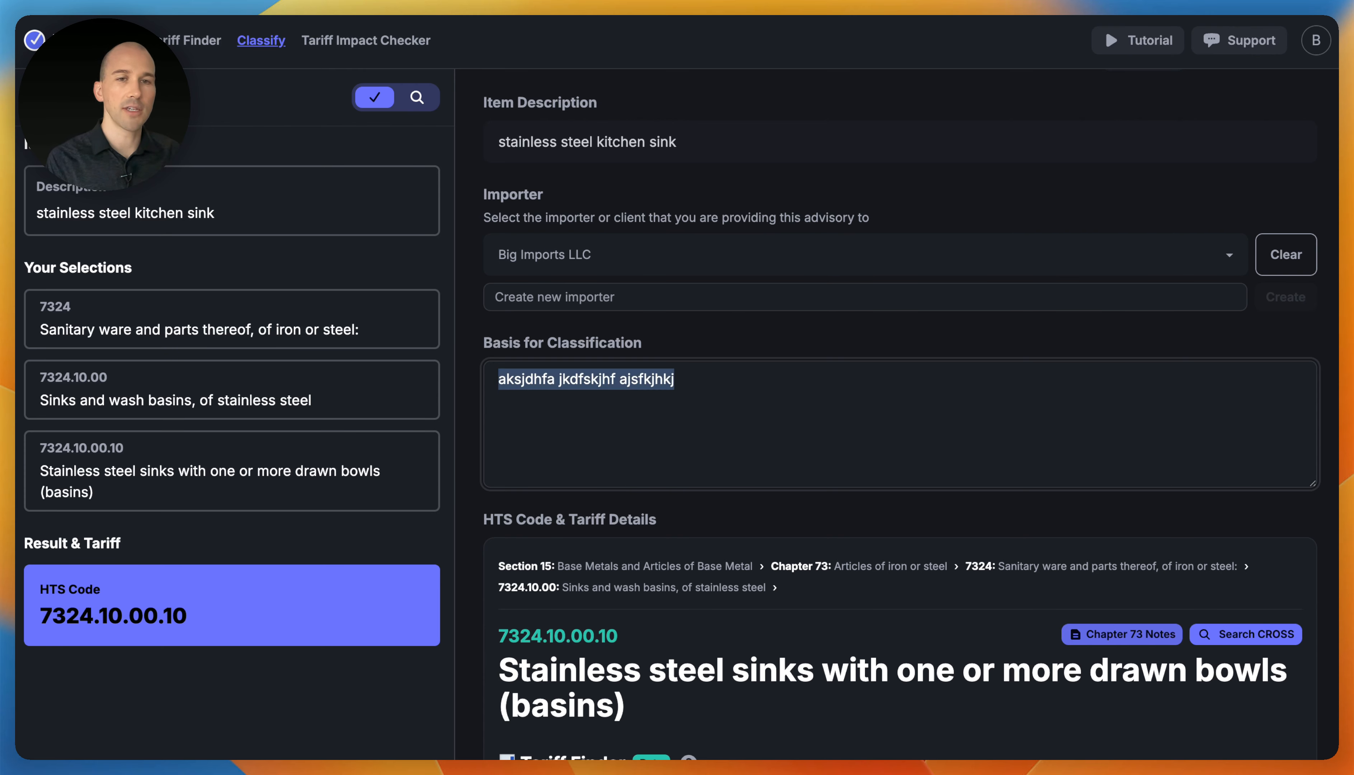
pyautogui.press('BackSpace')
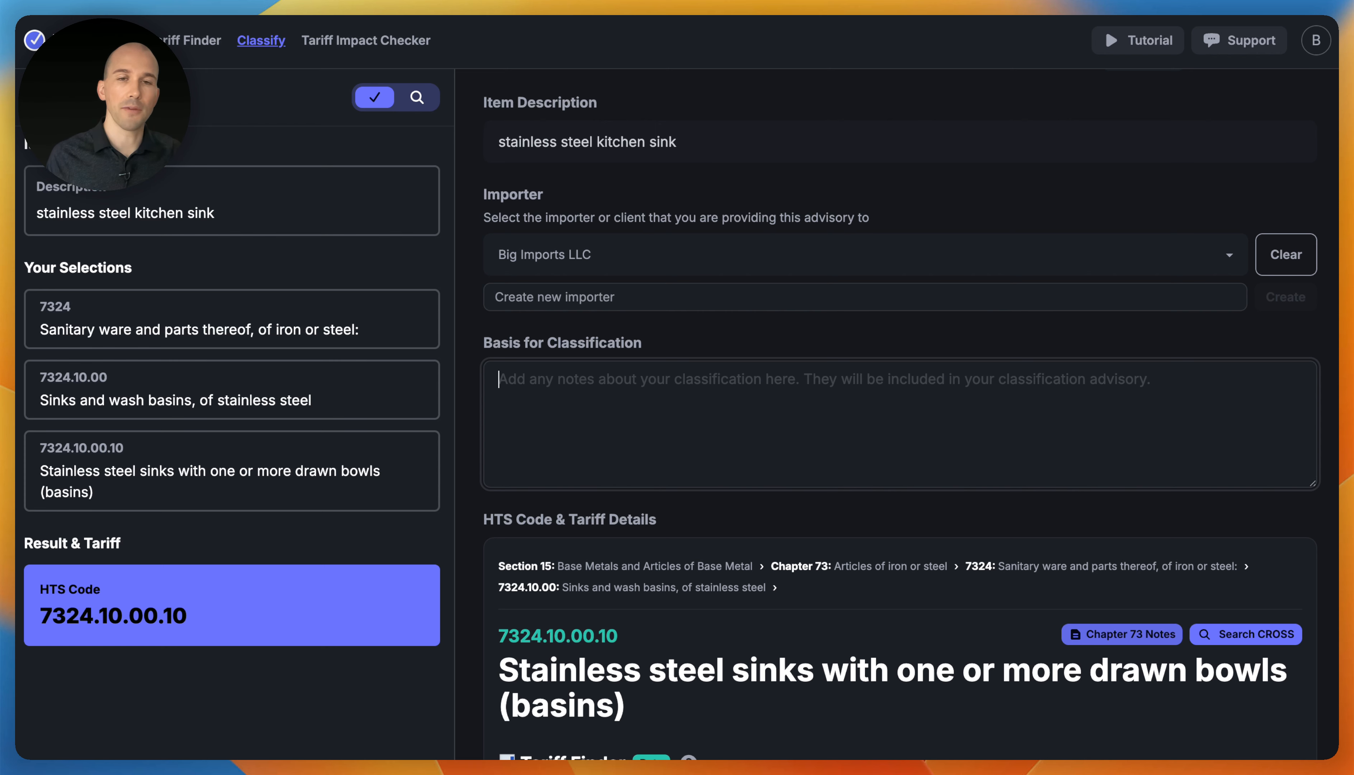
pyautogui.click(666, 328)
# - Add Vietnam as the country of origin
pyautogui.scroll(-6, 666, 328)
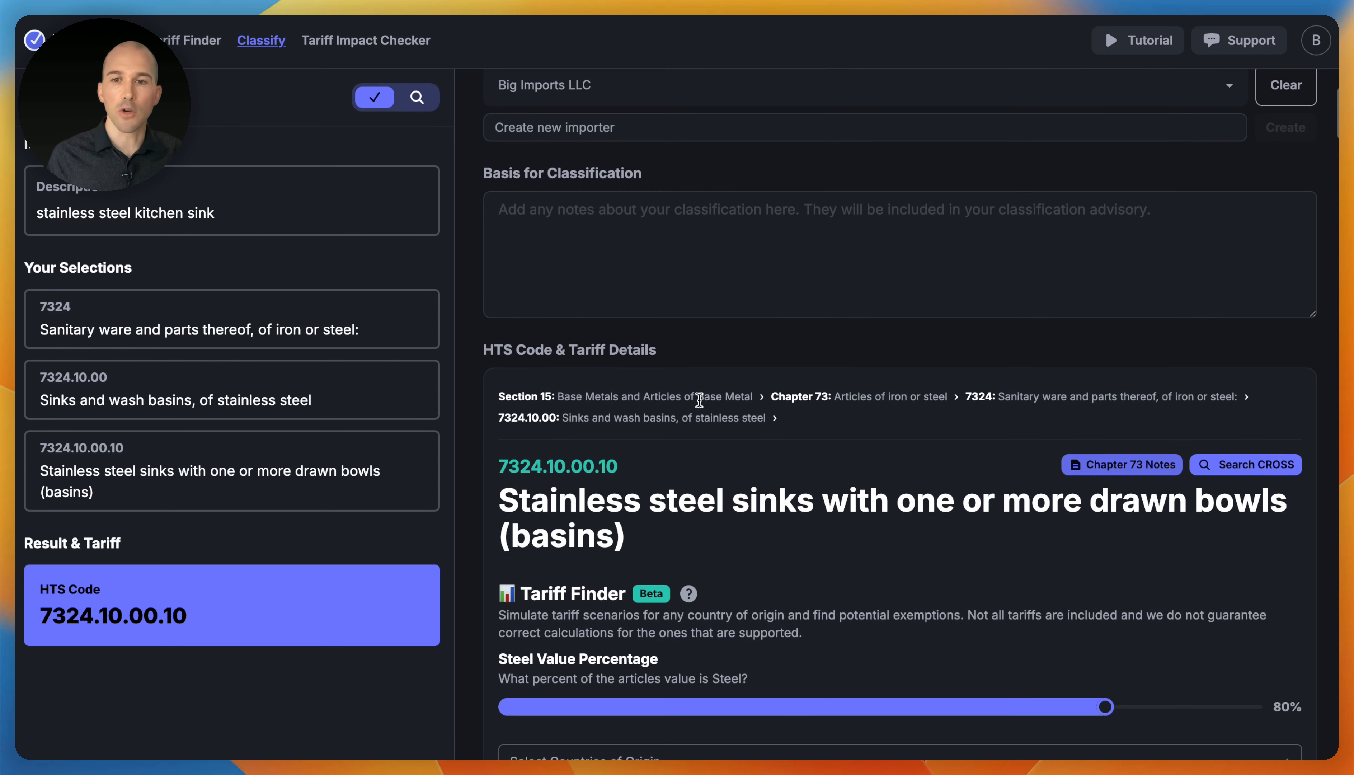
pyautogui.scroll(-3, 666, 453)
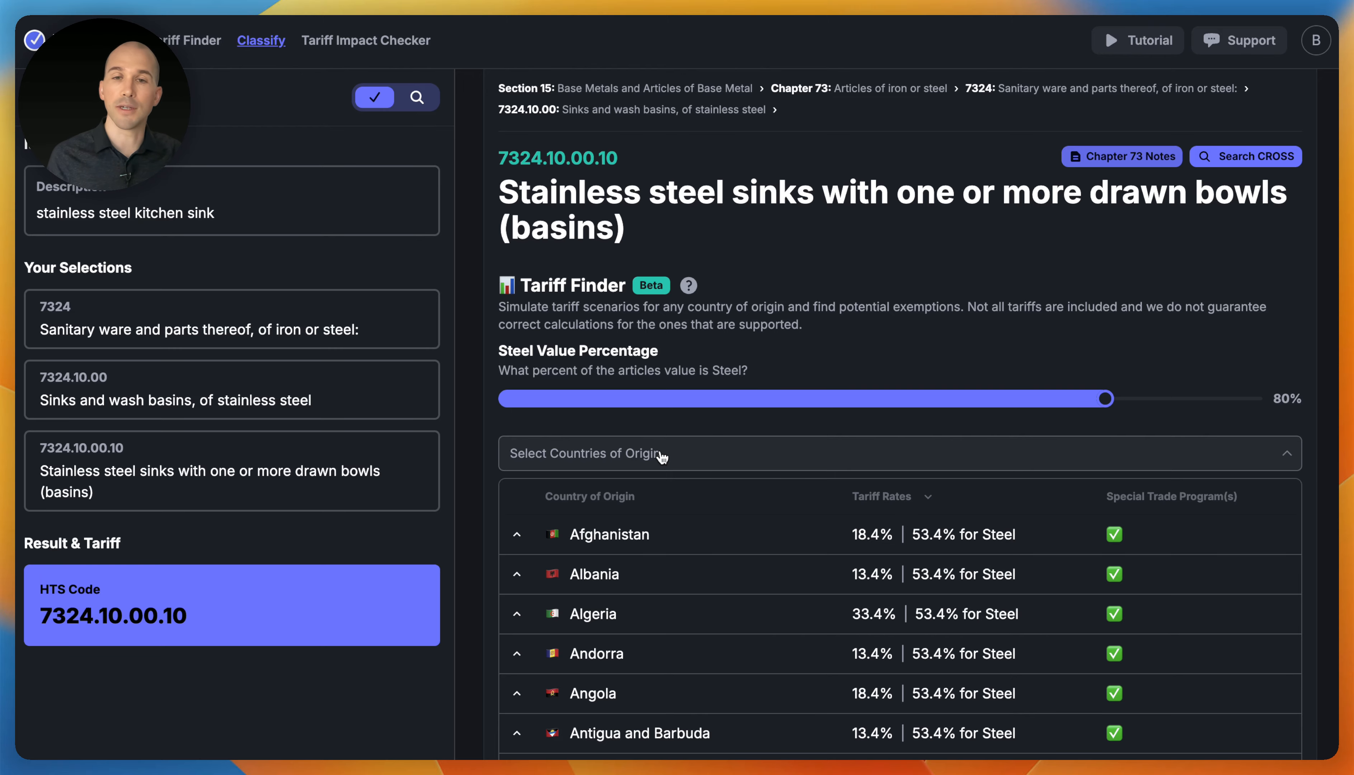
pyautogui.scroll(-1, 661, 457)
pyautogui.click(660, 418)
pyautogui.write('vi')
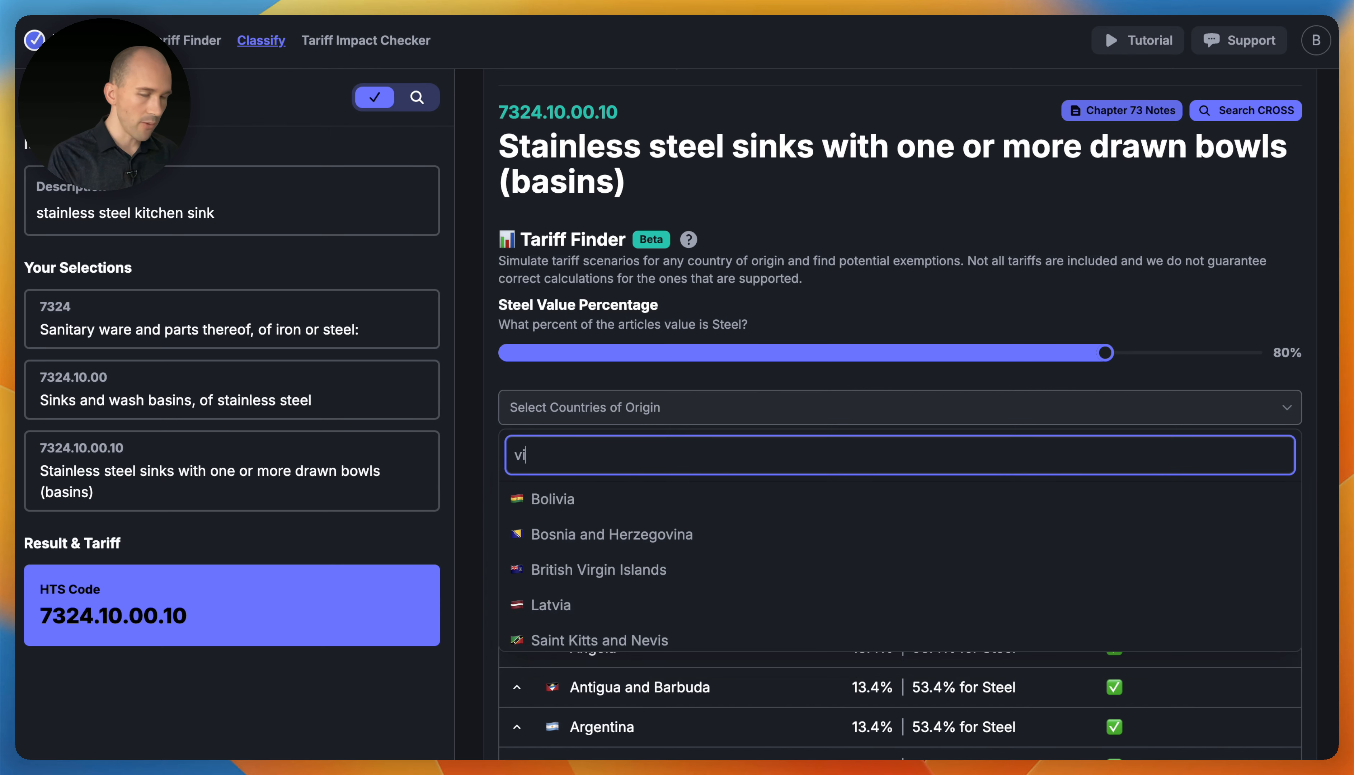
pyautogui.write('et')
pyautogui.press('Return')
pyautogui.click(821, 330)
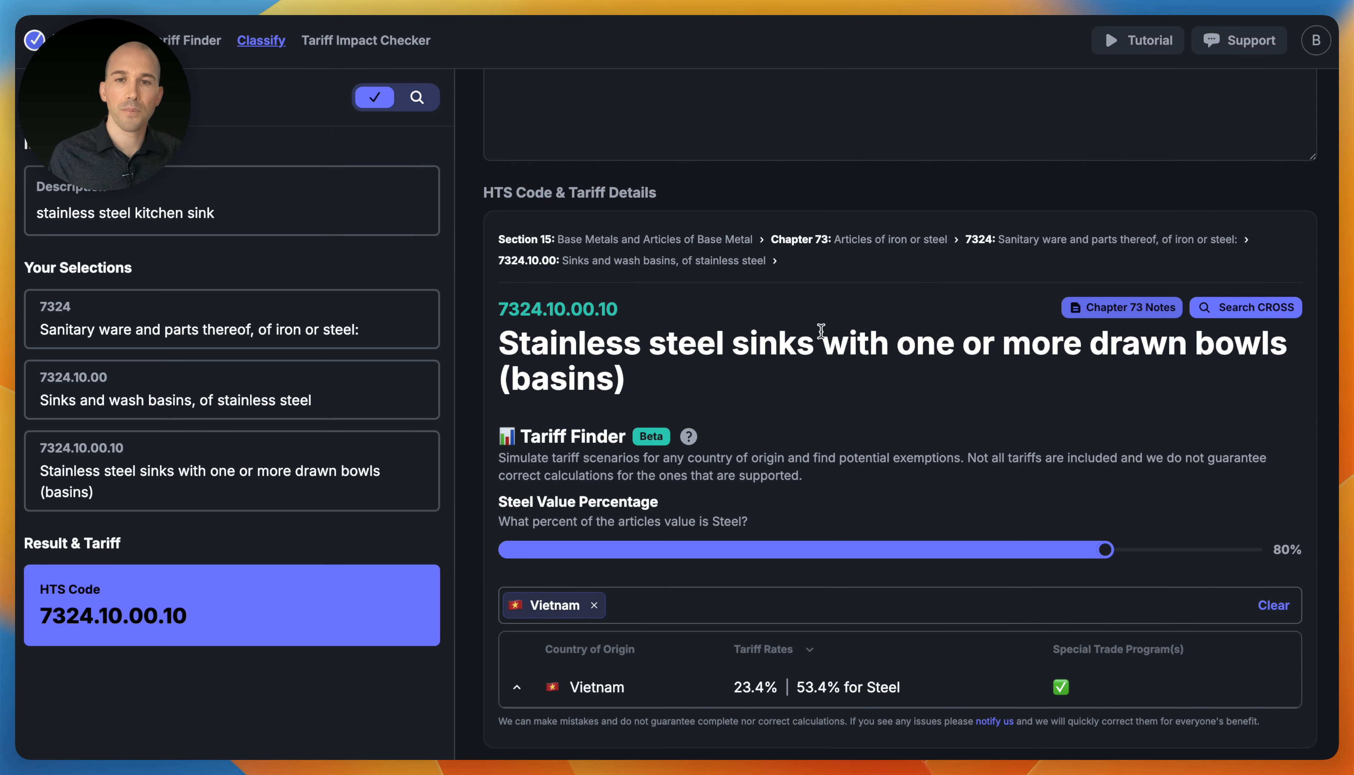
# - Expand Vietnam's tariff breakdown and apply the Agreement on Trade in Civil Aircraft (C) program
pyautogui.click(935, 694)
pyautogui.scroll(-4, 937, 695)
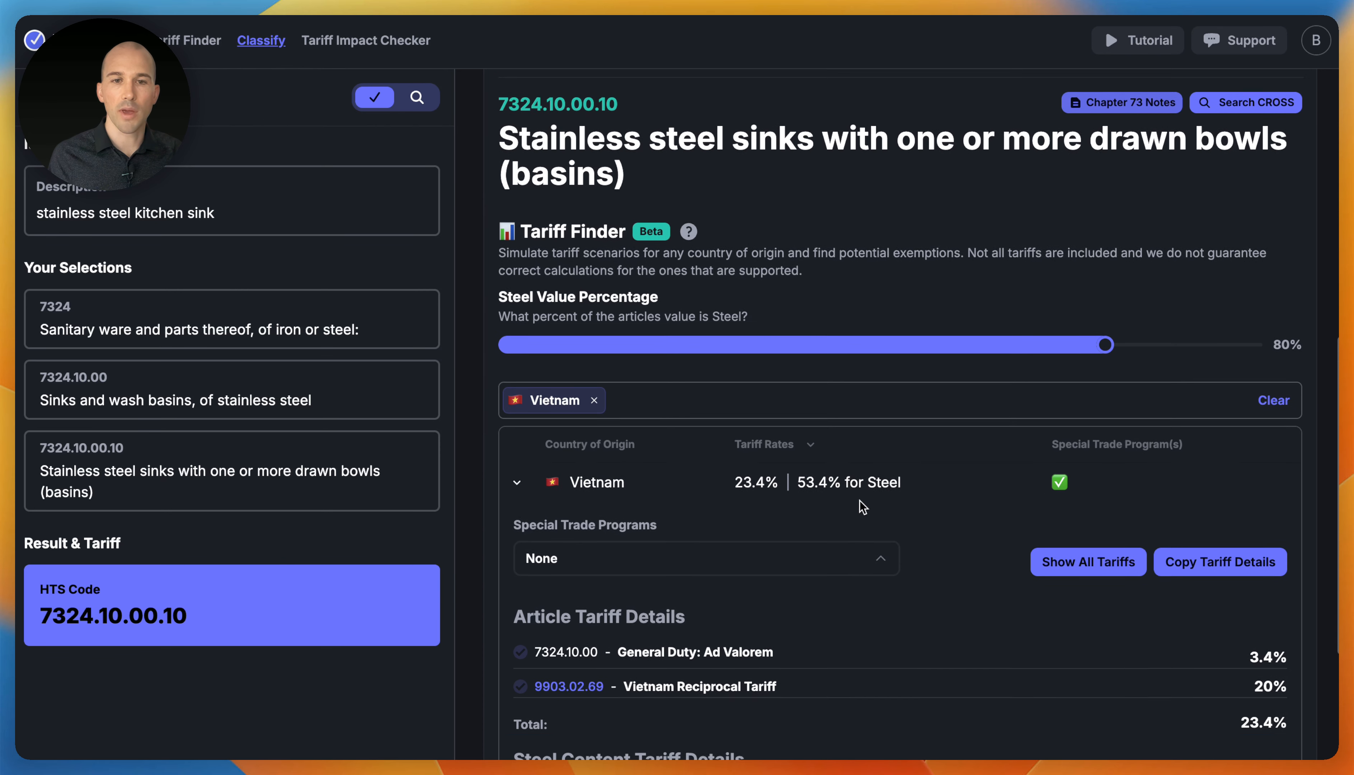
pyautogui.scroll(-4, 854, 505)
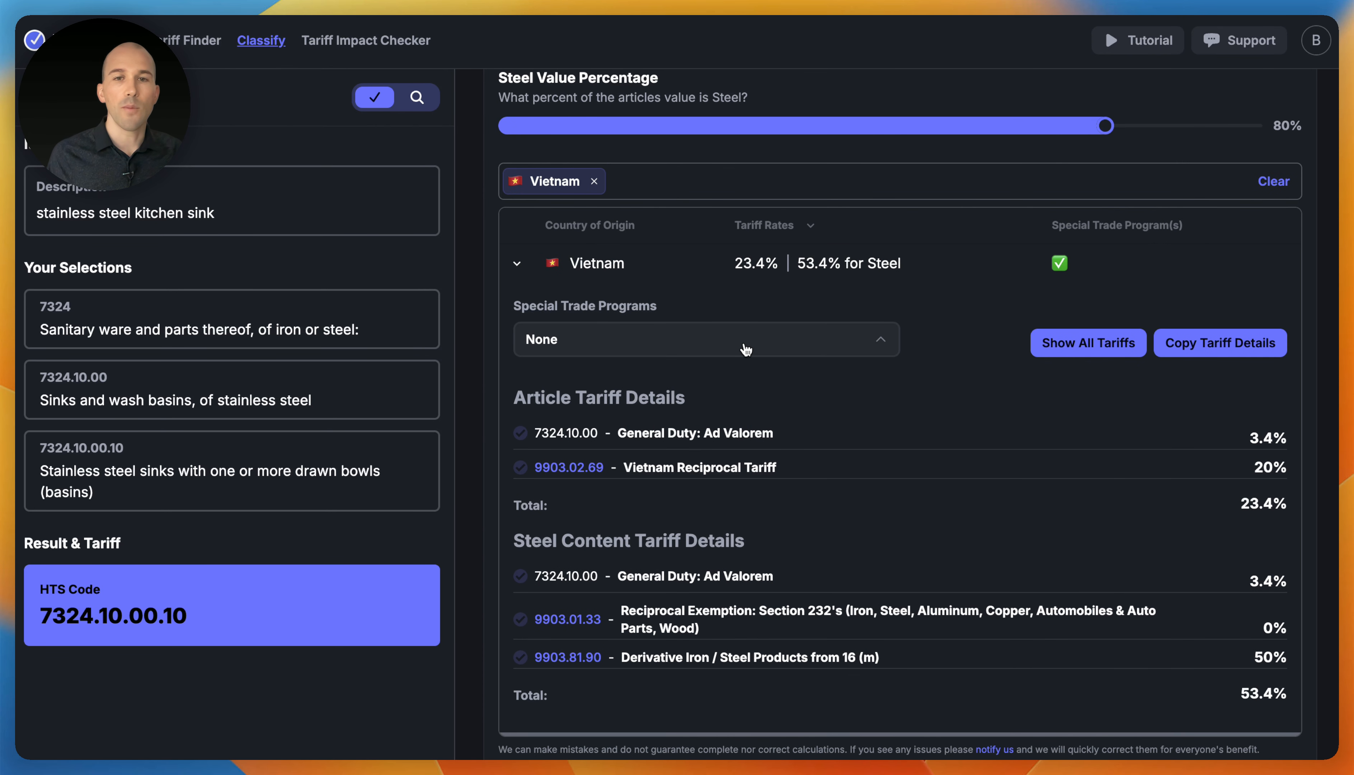
pyautogui.click(746, 350)
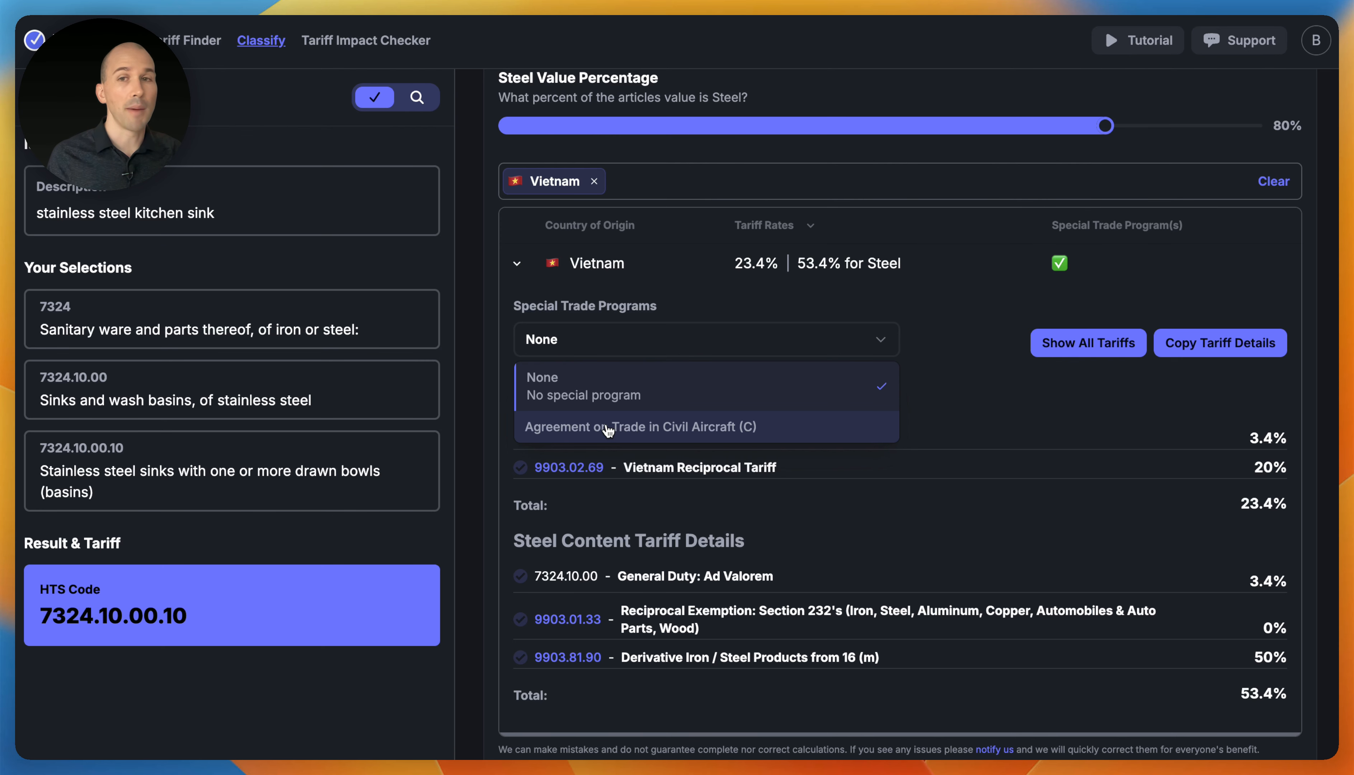
pyautogui.click(678, 436)
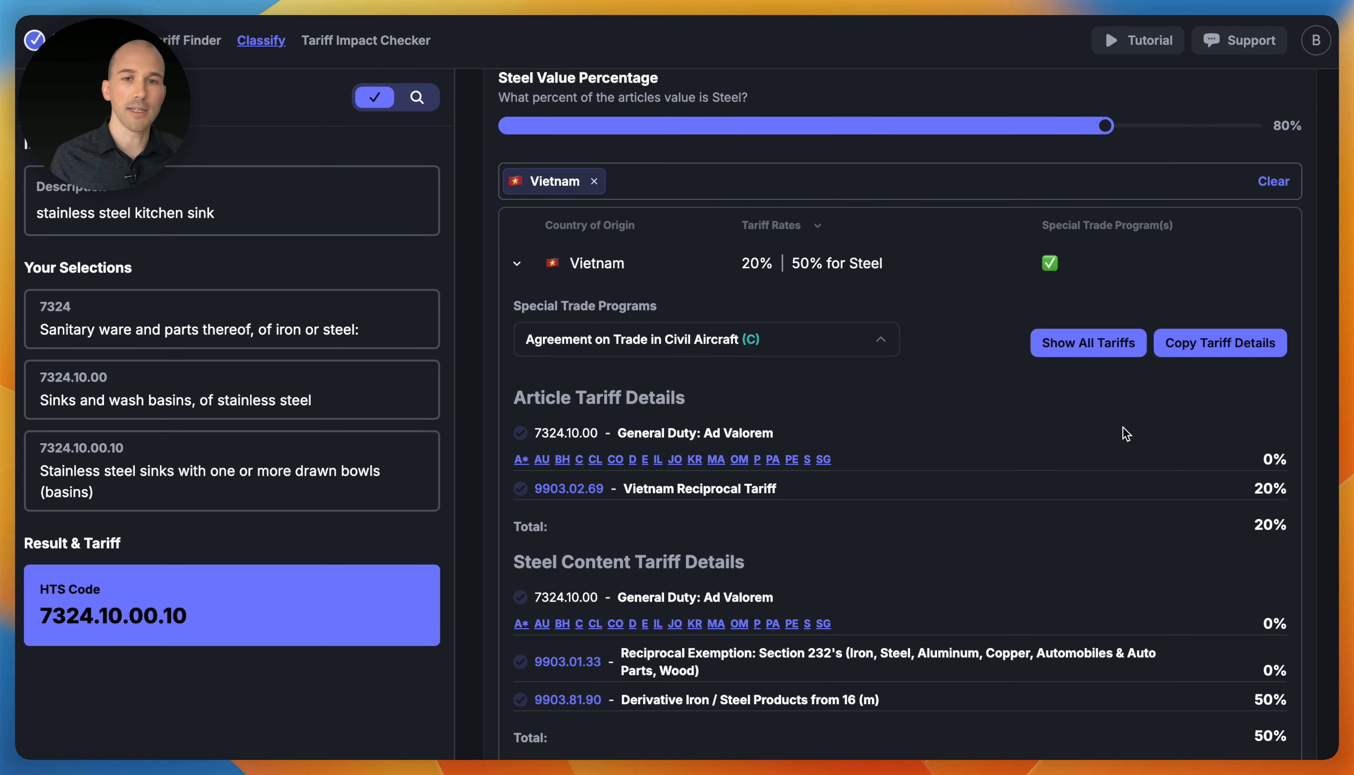
# - Show all tariffs and apply the Donation exemption 9903.01.30, dropping the article rate to 0%
pyautogui.click(1134, 343)
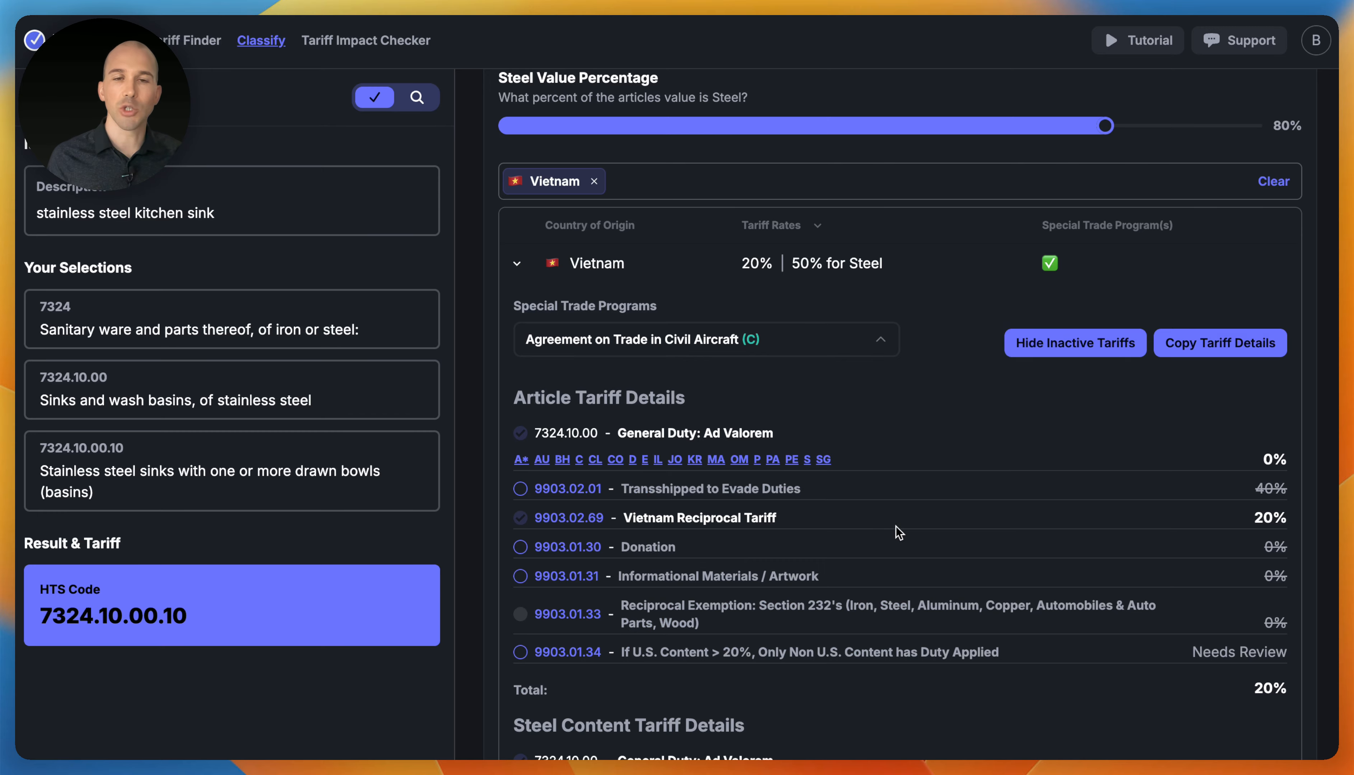
pyautogui.scroll(-3, 895, 529)
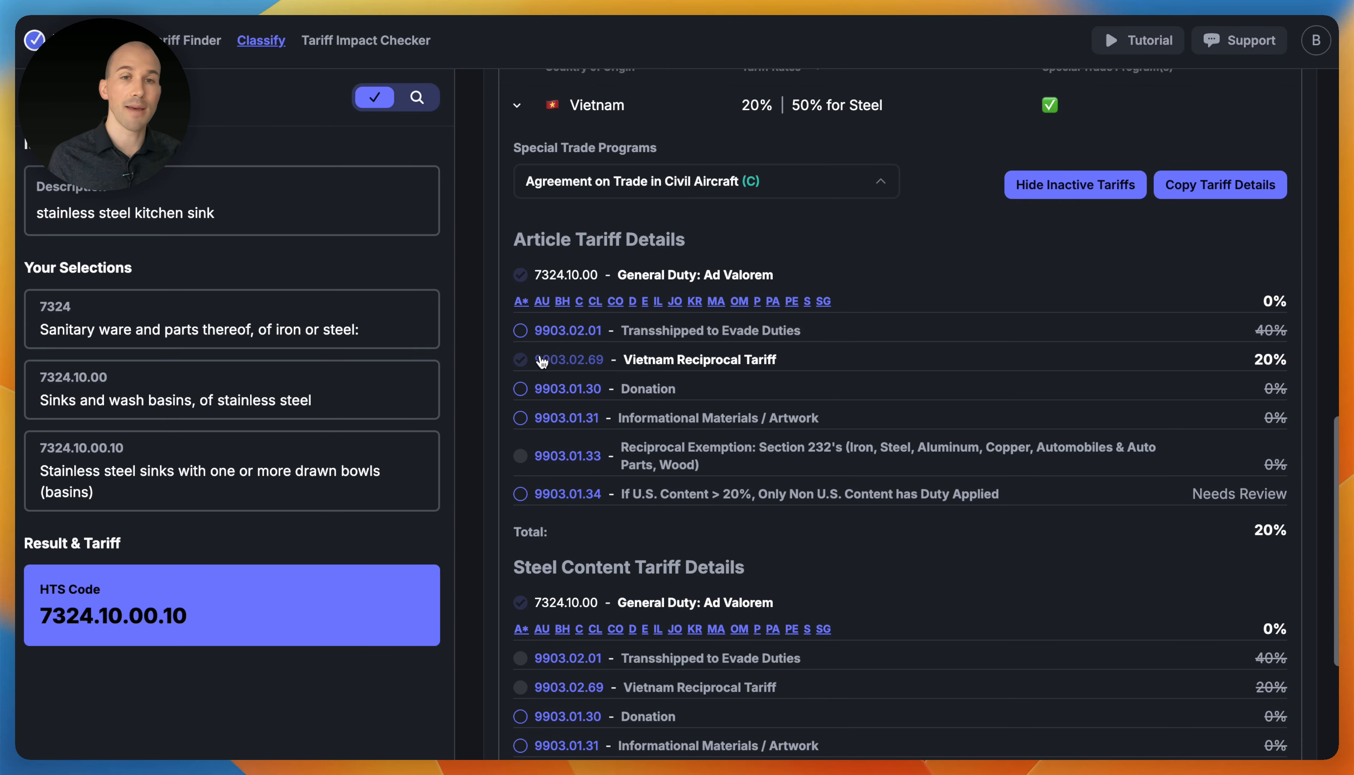
pyautogui.scroll(-1, 638, 461)
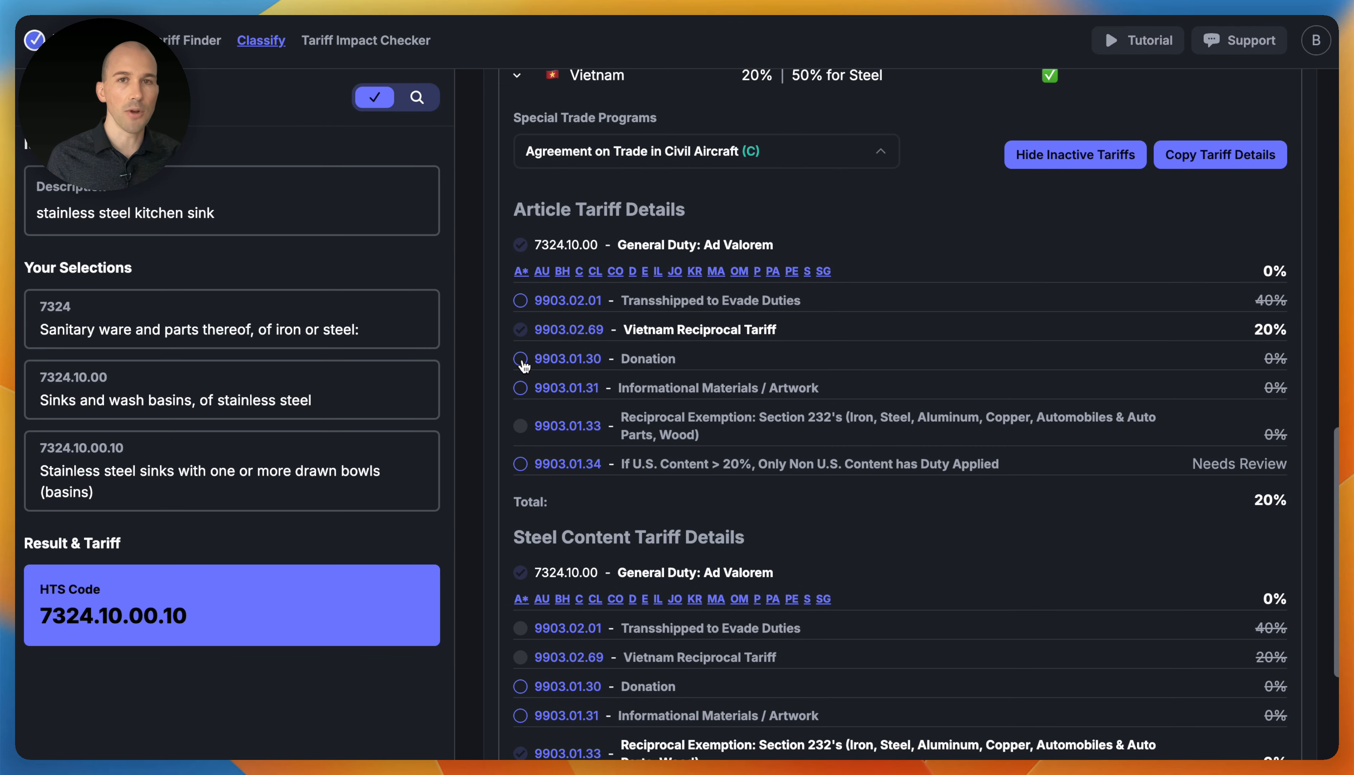
pyautogui.click(520, 359)
pyautogui.scroll(1, 524, 366)
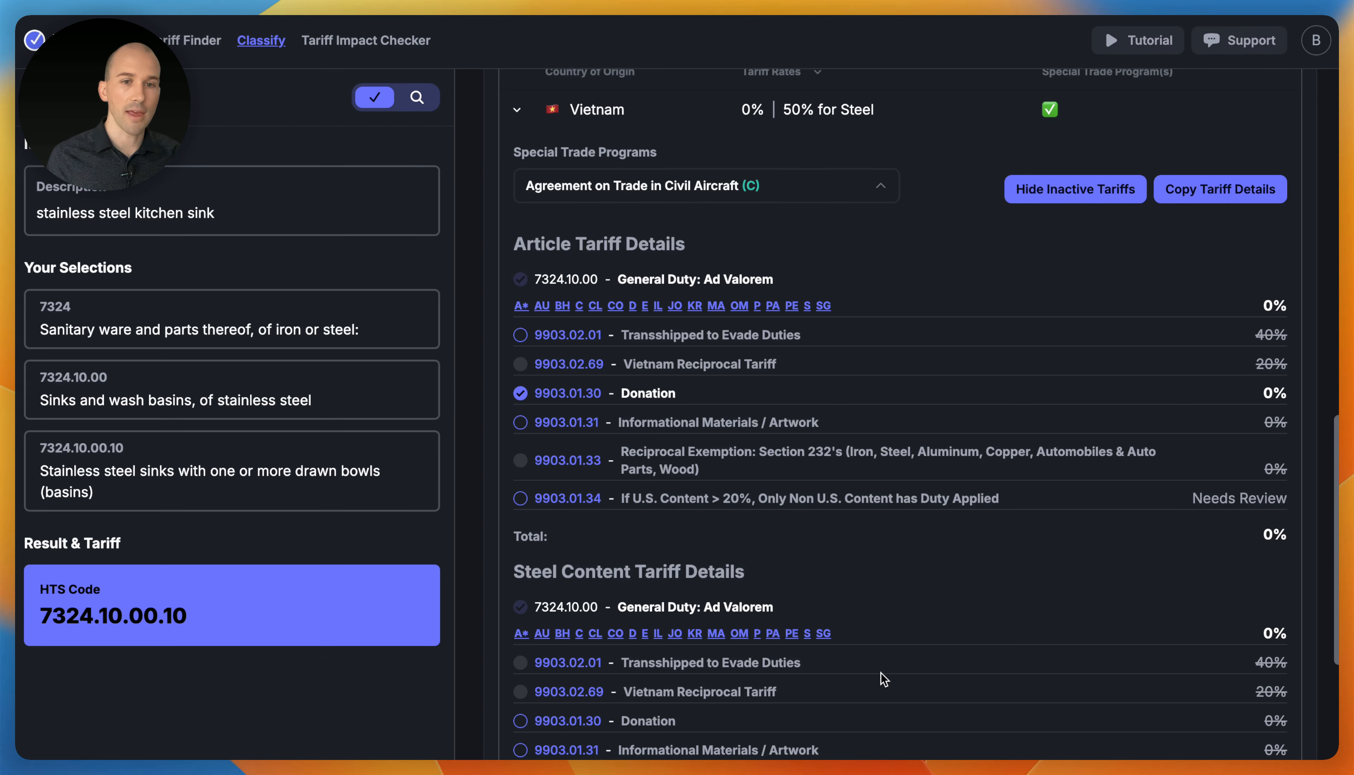
pyautogui.scroll(10, 662, 360)
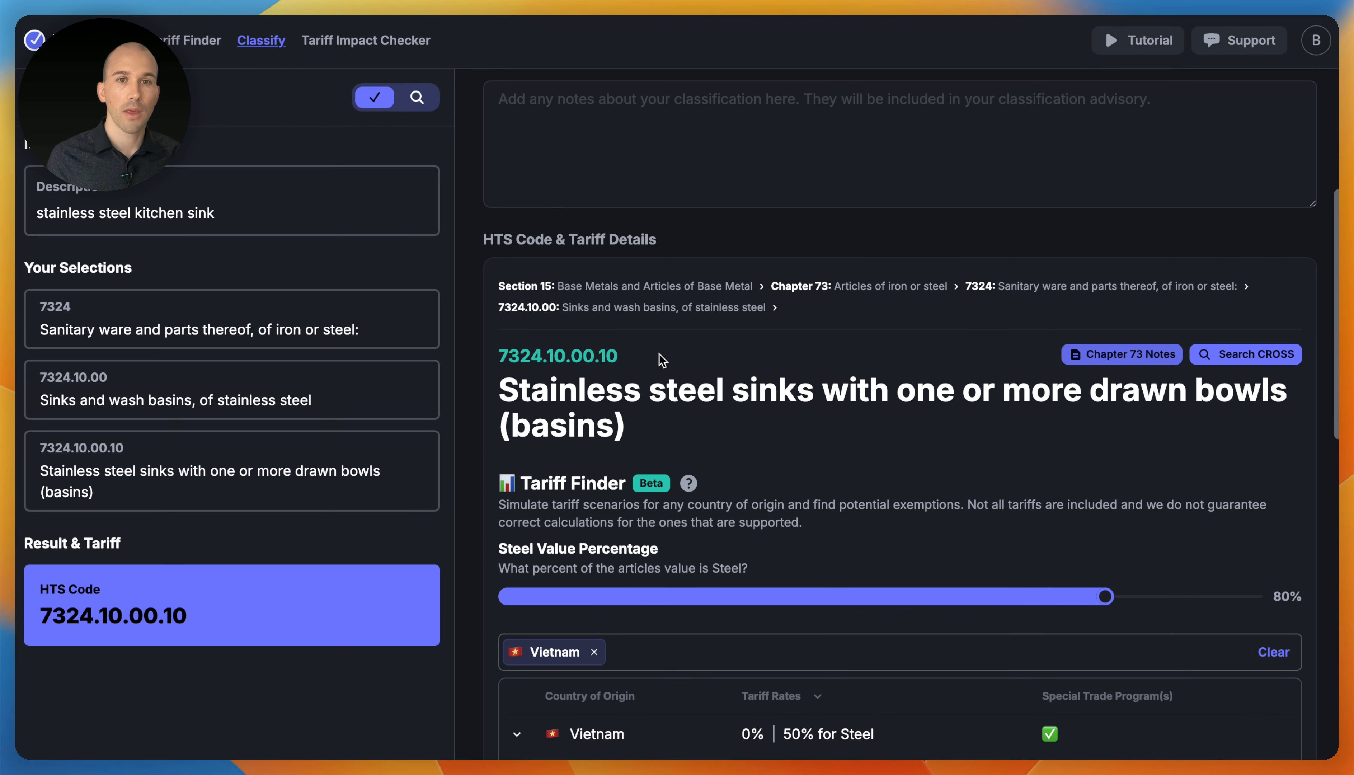
pyautogui.scroll(2, 663, 360)
# - Paste the copied trade program and tariff details into the Basis for Classification notes
pyautogui.click(552, 205)
pyautogui.press('super+v')
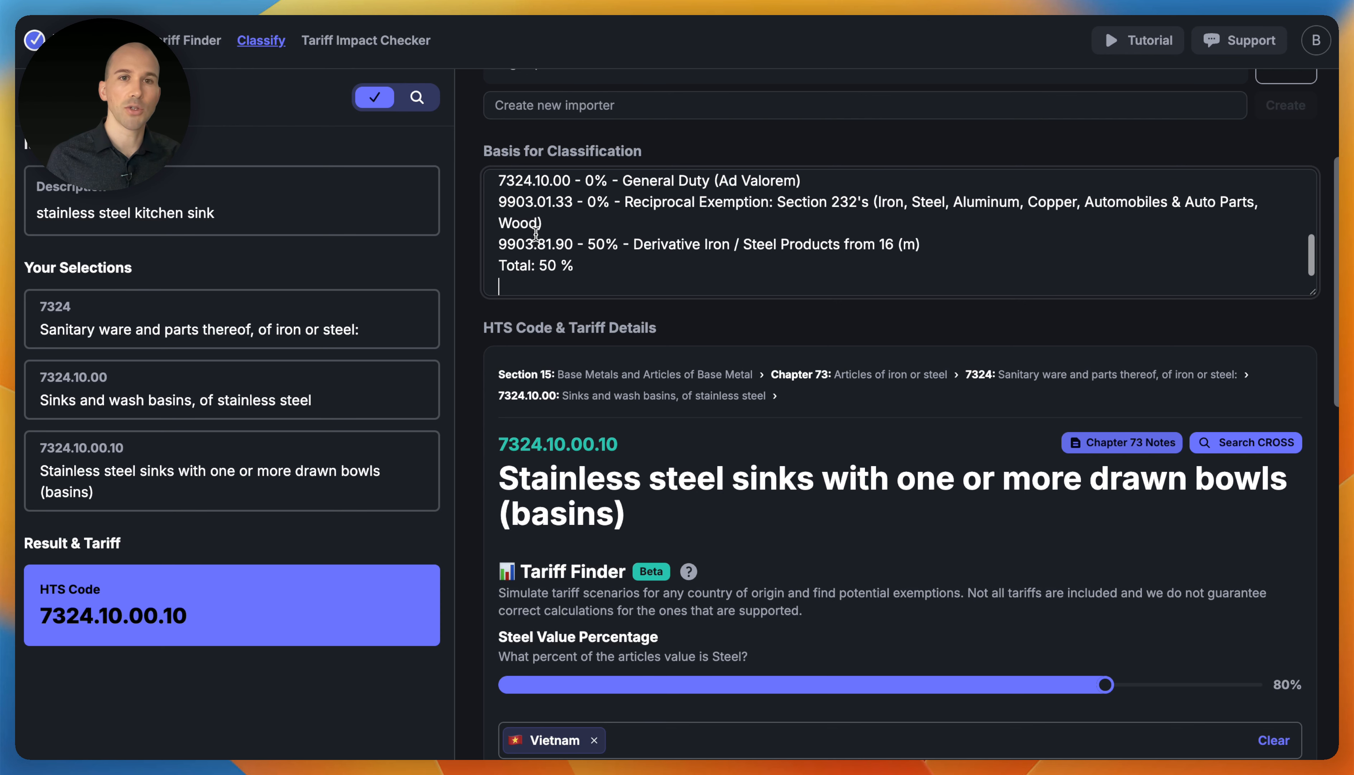
pyautogui.press('BackSpace')
pyautogui.scroll(1, 685, 262)
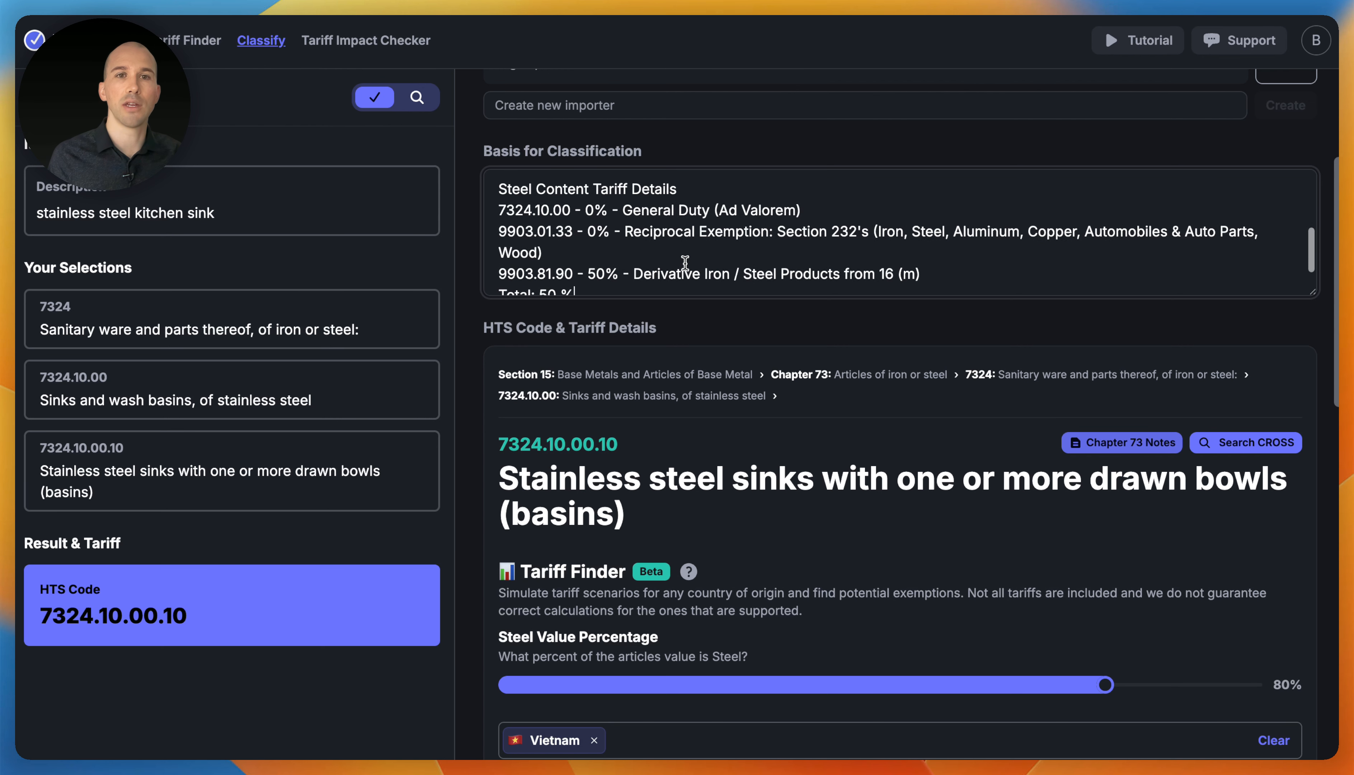
pyautogui.scroll(1, 685, 262)
pyautogui.moveTo(507, 238); pyautogui.dragTo(659, 228)
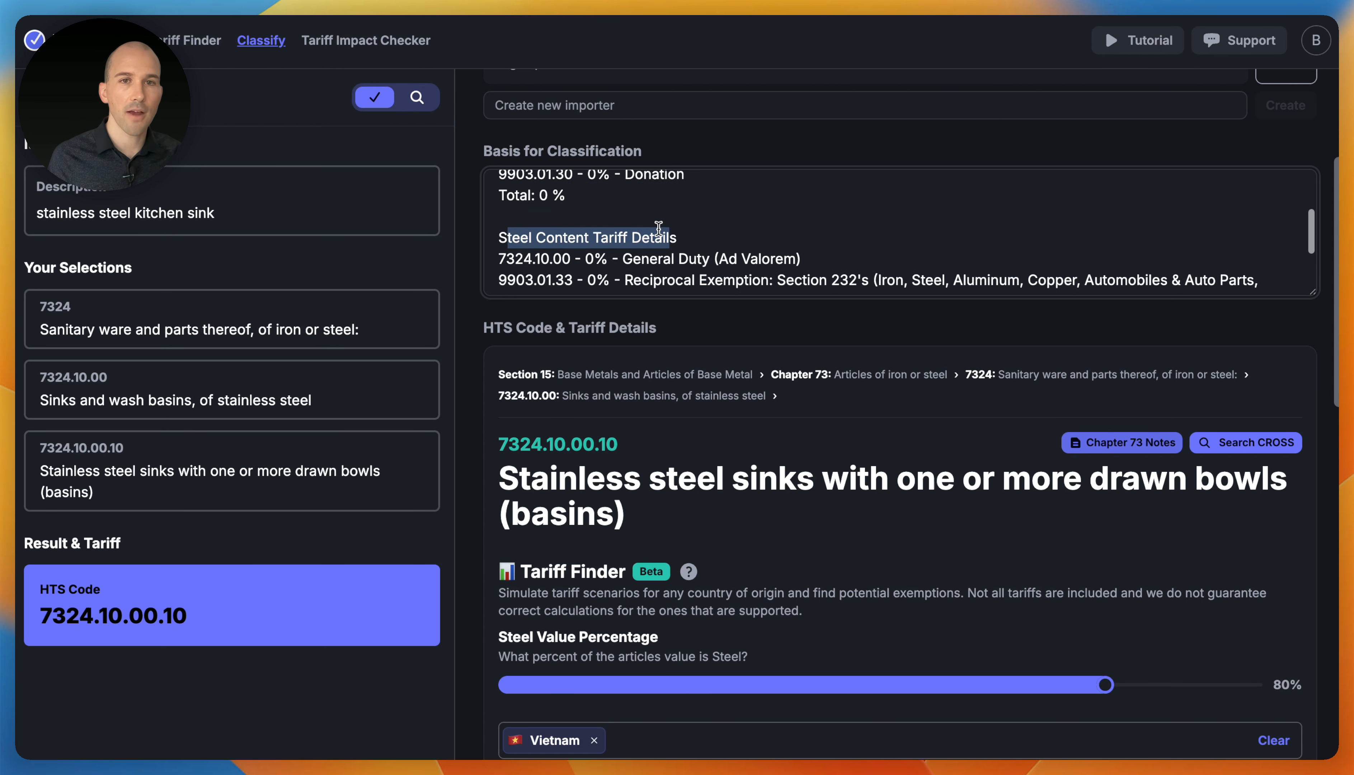
pyautogui.scroll(3, 659, 228)
pyautogui.moveTo(498, 230); pyautogui.dragTo(630, 229)
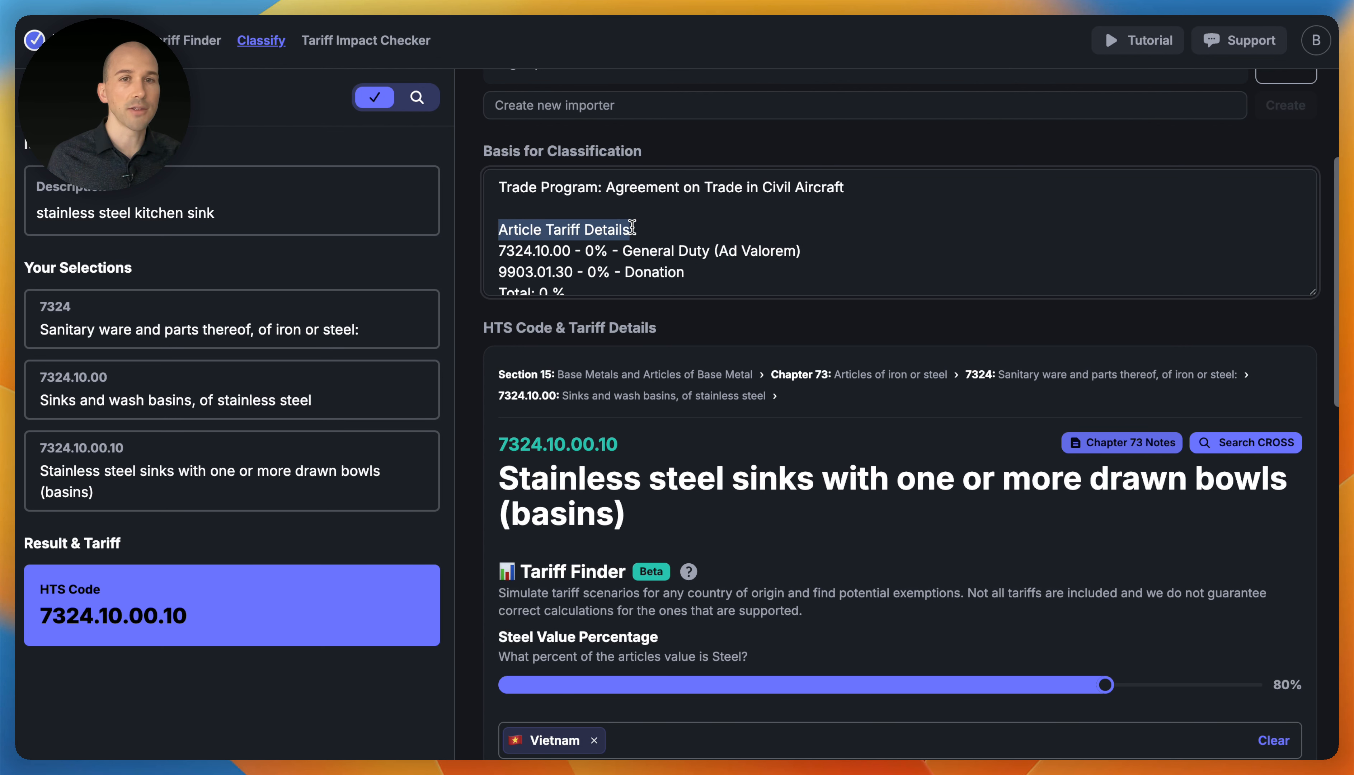
pyautogui.click(715, 251)
pyautogui.moveTo(501, 183); pyautogui.dragTo(884, 196)
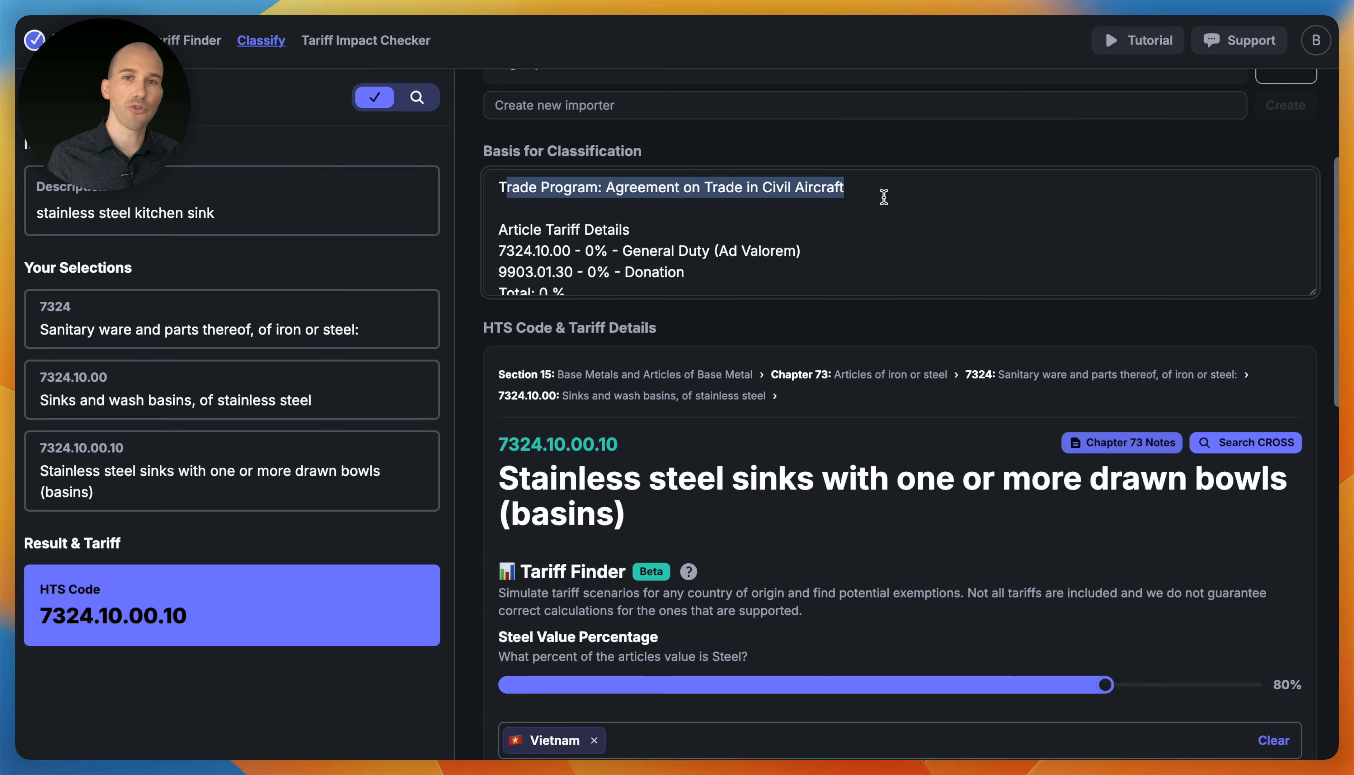
pyautogui.click(888, 203)
pyautogui.scroll(5, 921, 290)
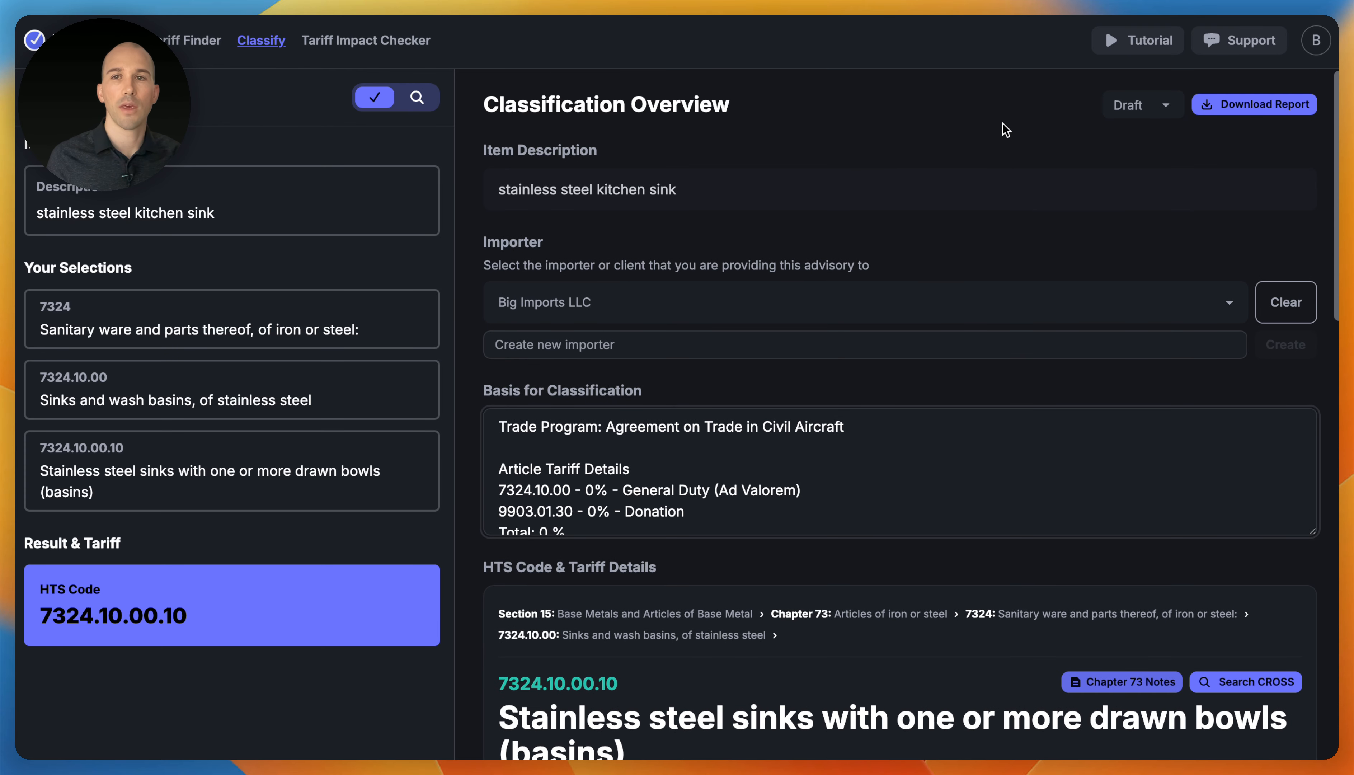
# - Download the classification advisory report and open the resulting PDF
pyautogui.click(1240, 108)
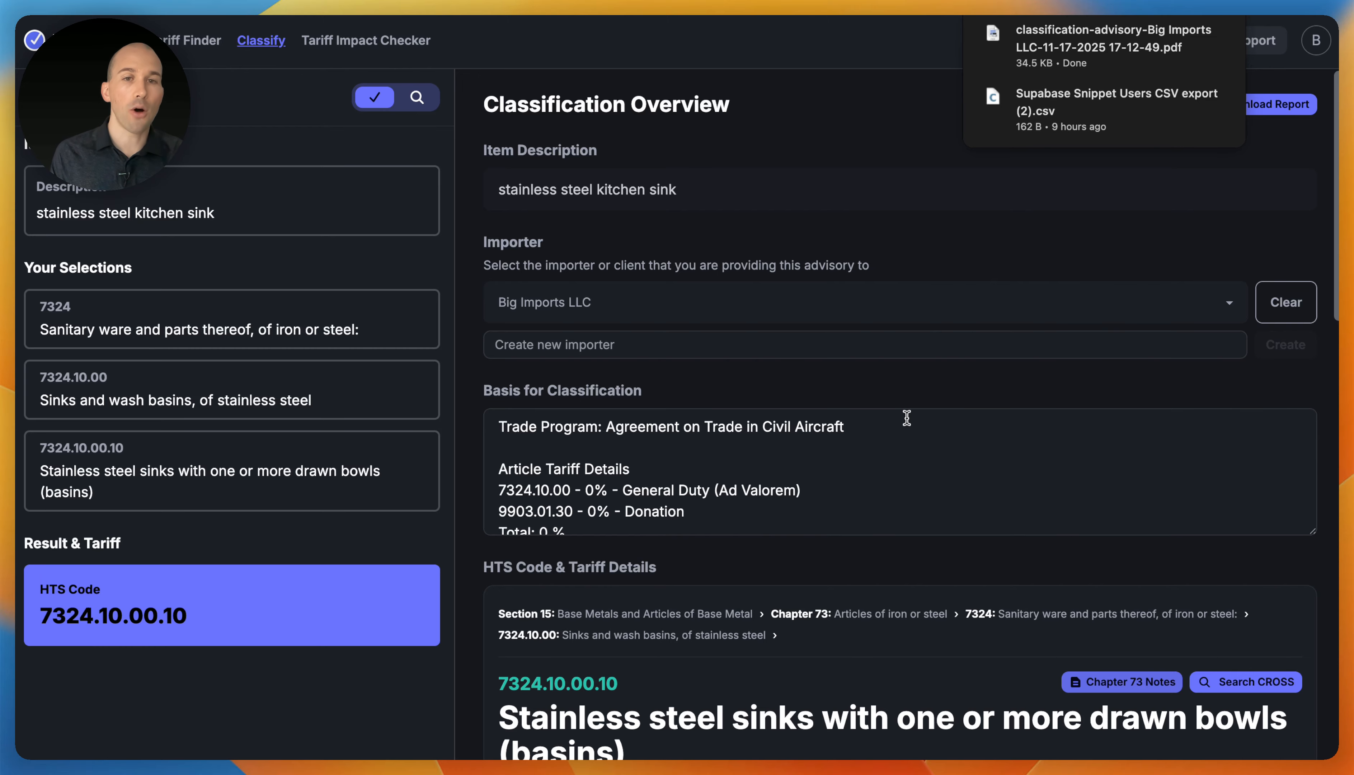
pyautogui.click(1033, 56)
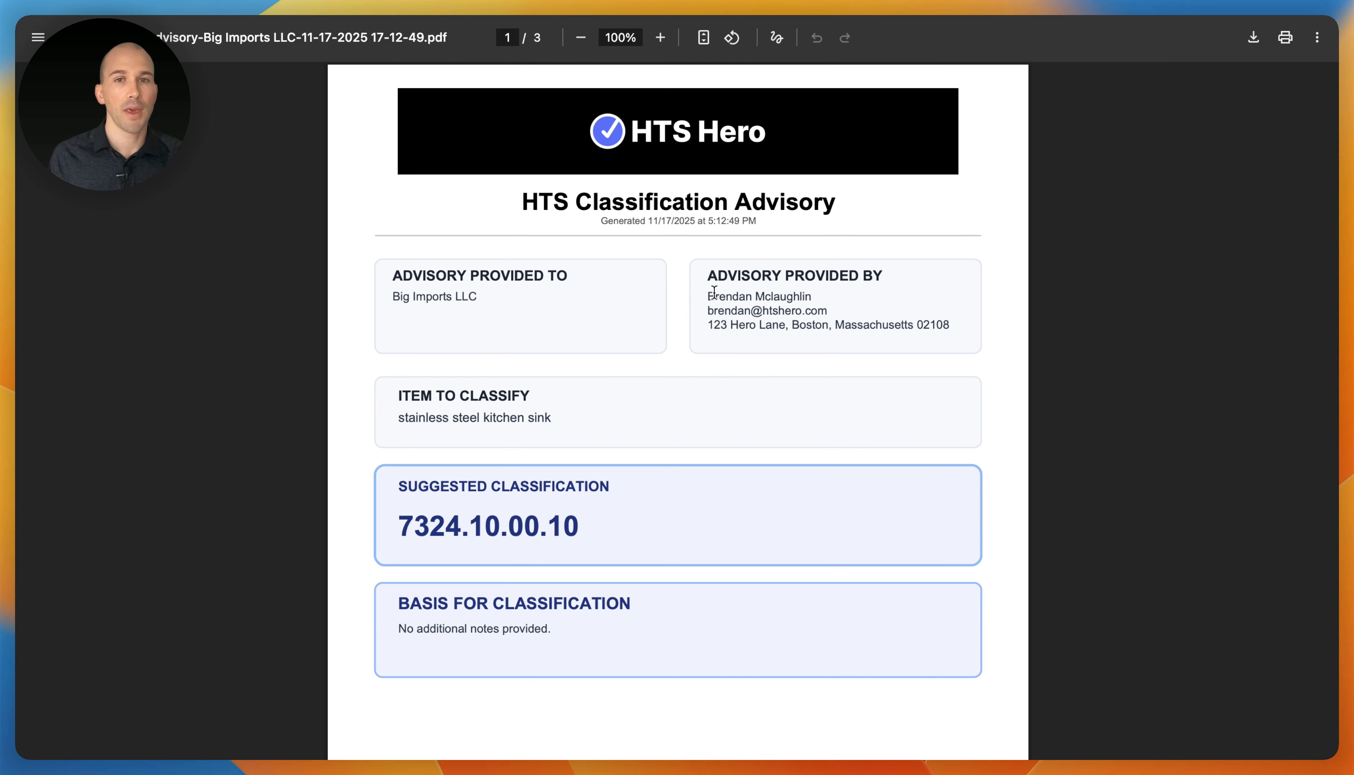
# - Read through all three pages of the advisory PDF, then return to HTS Hero
pyautogui.moveTo(709, 295); pyautogui.dragTo(946, 340)
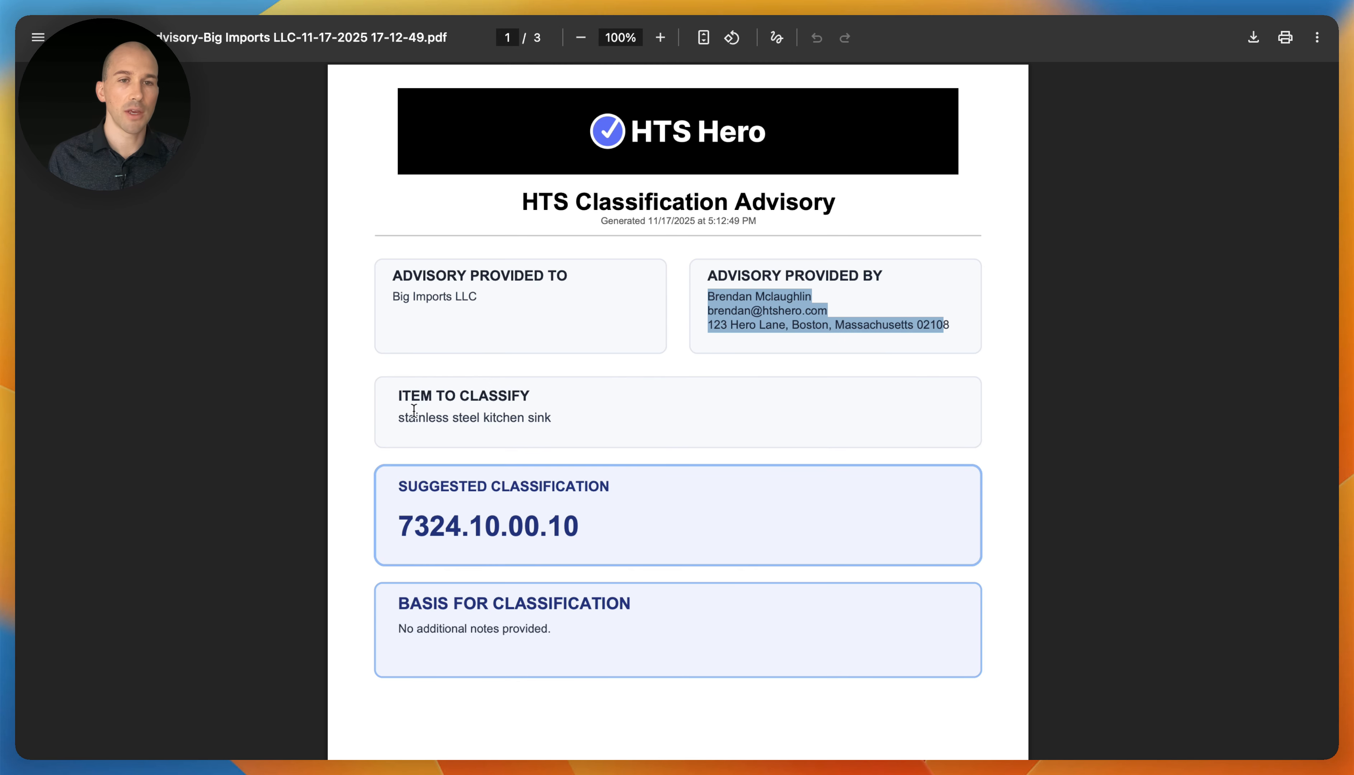
pyautogui.moveTo(412, 398); pyautogui.dragTo(538, 422)
pyautogui.click(675, 536)
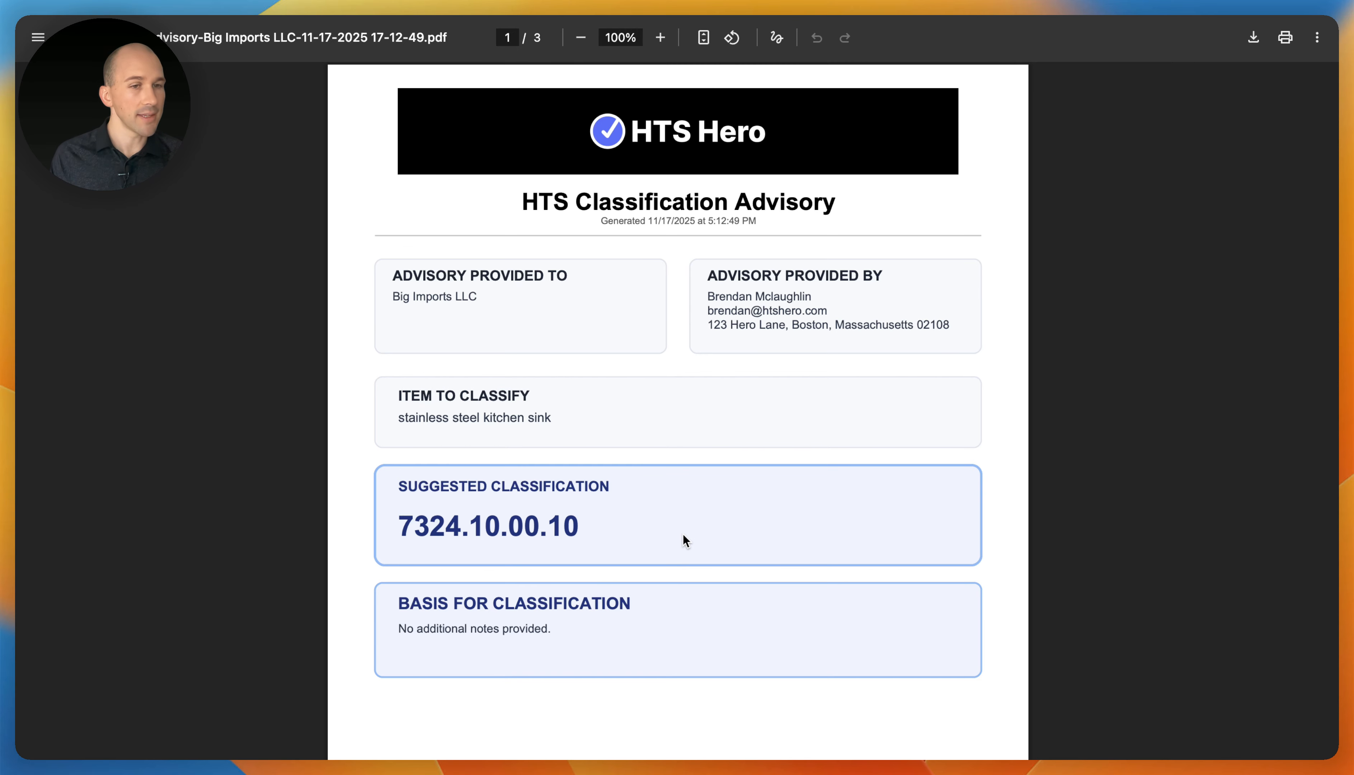
pyautogui.scroll(-15, 683, 534)
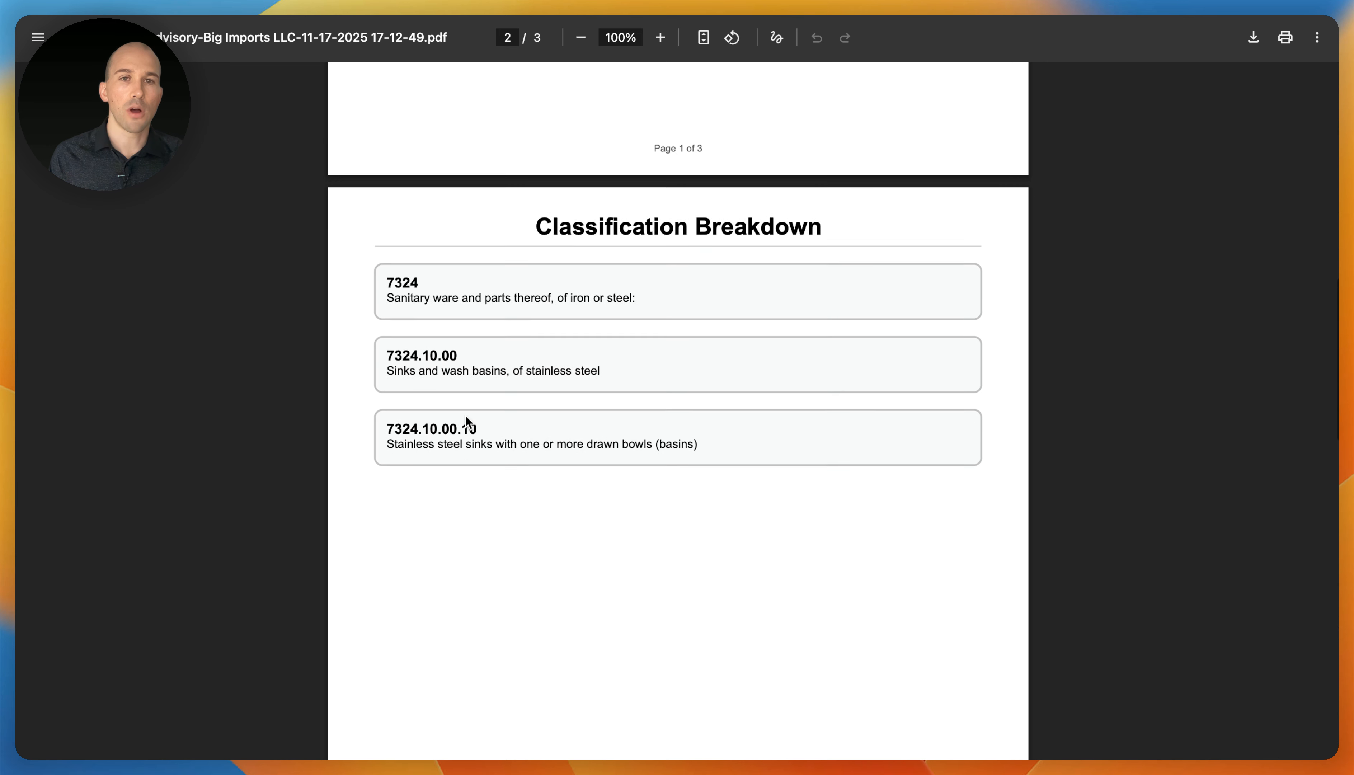
pyautogui.scroll(-15, 467, 430)
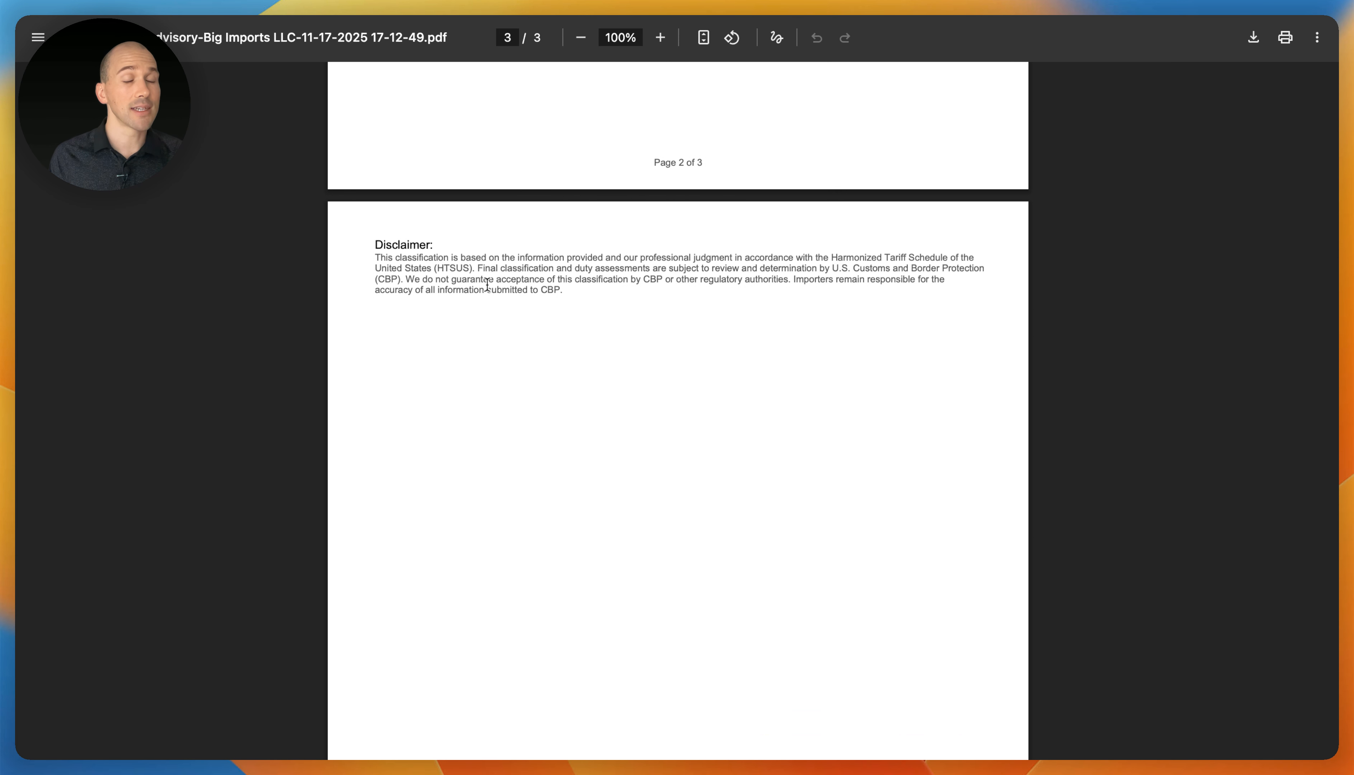
pyautogui.moveTo(573, 285); pyautogui.dragTo(375, 257)
pyautogui.scroll(-1, 375, 259)
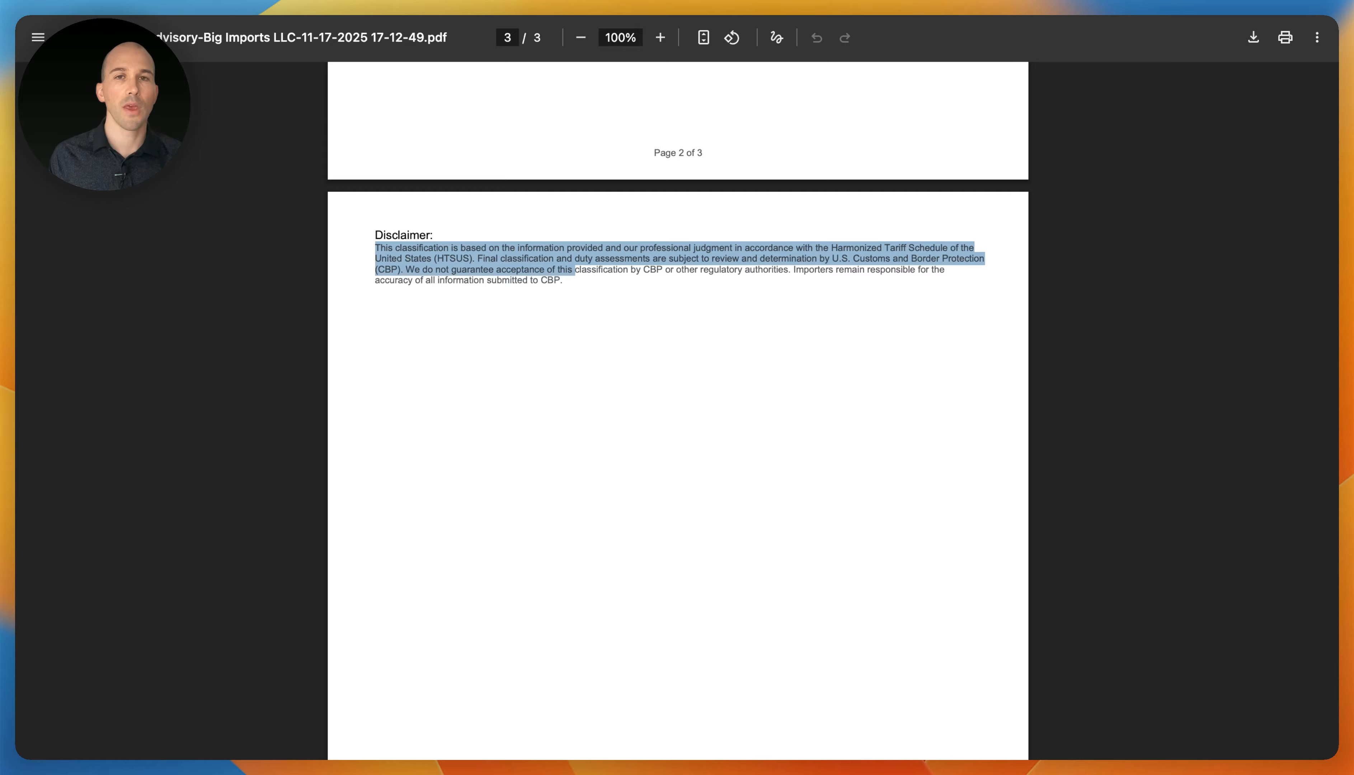
pyautogui.hotkey('ctrl', 'Tab')
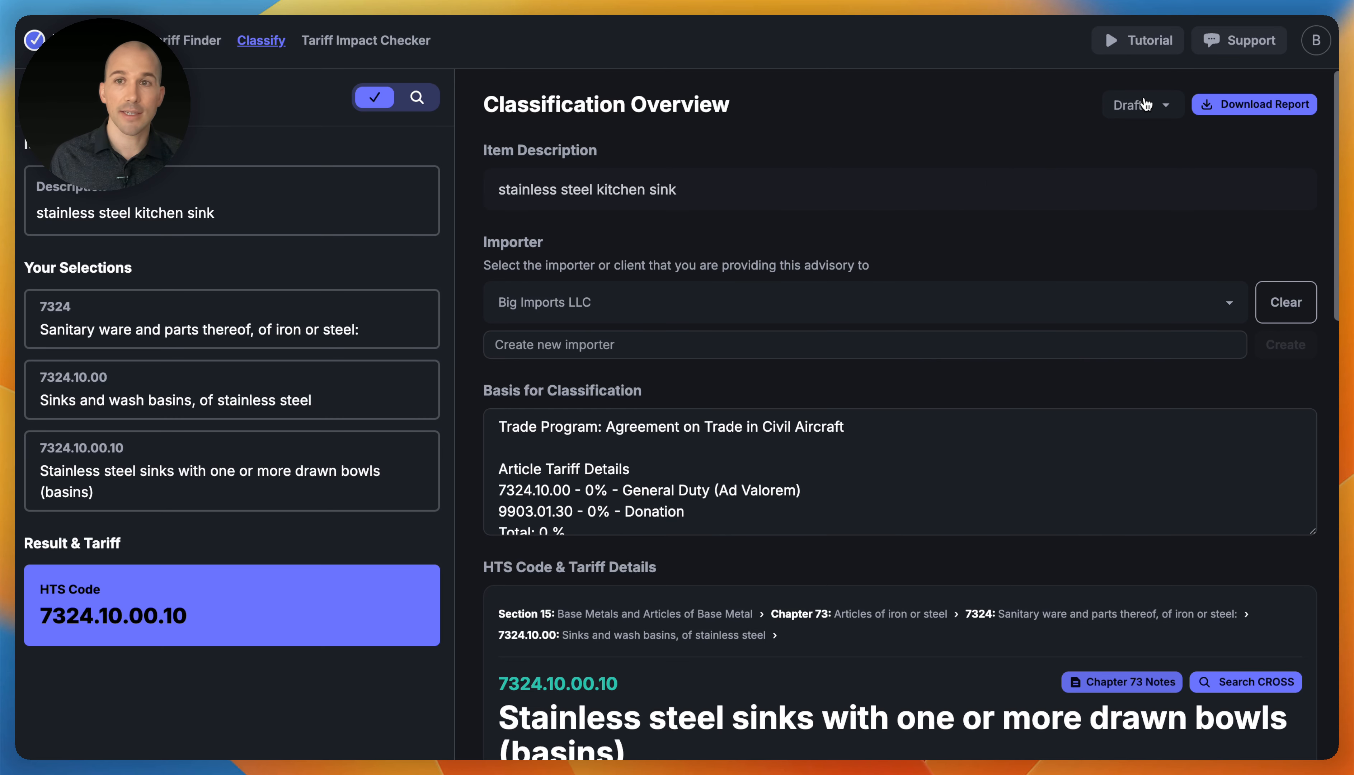
# - Change the 7324.10.00.10 classification's status from Draft to Review
pyautogui.click(1121, 104)
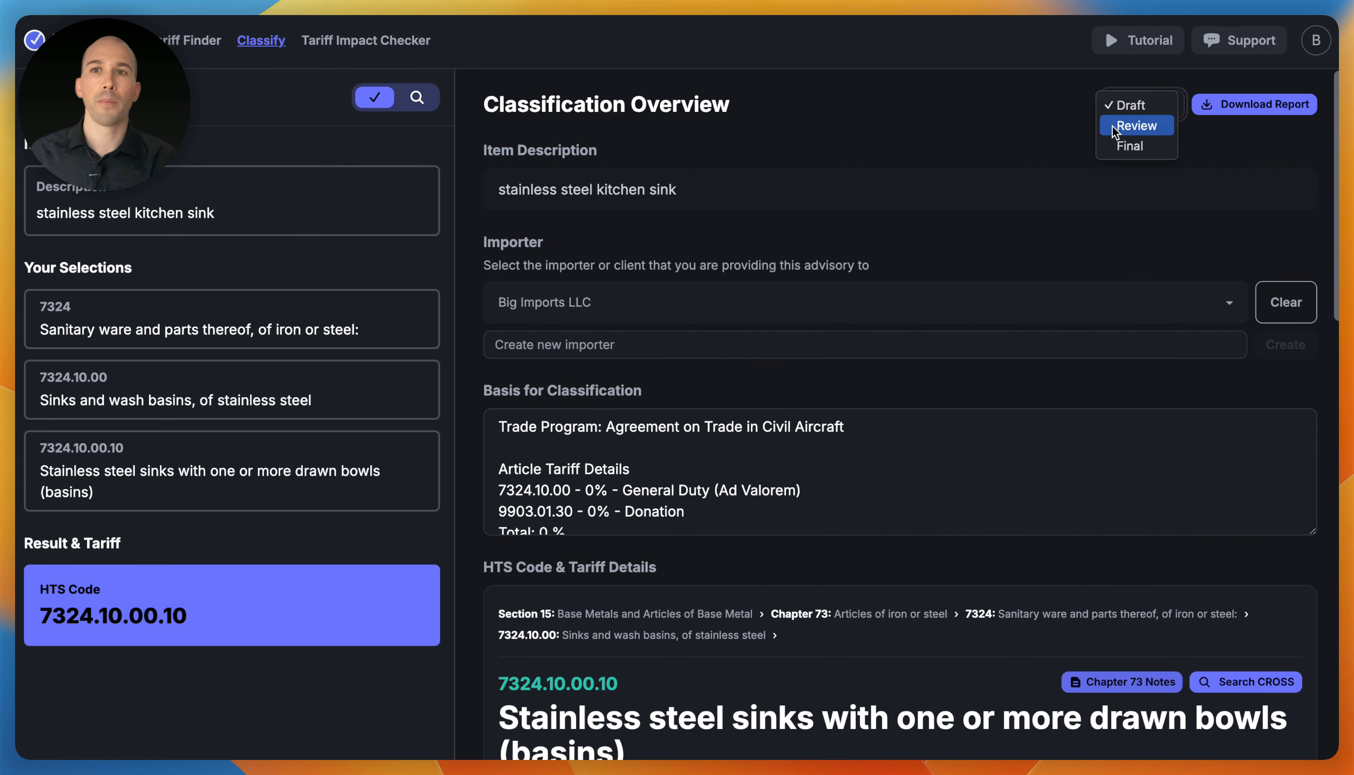
pyautogui.click(1112, 126)
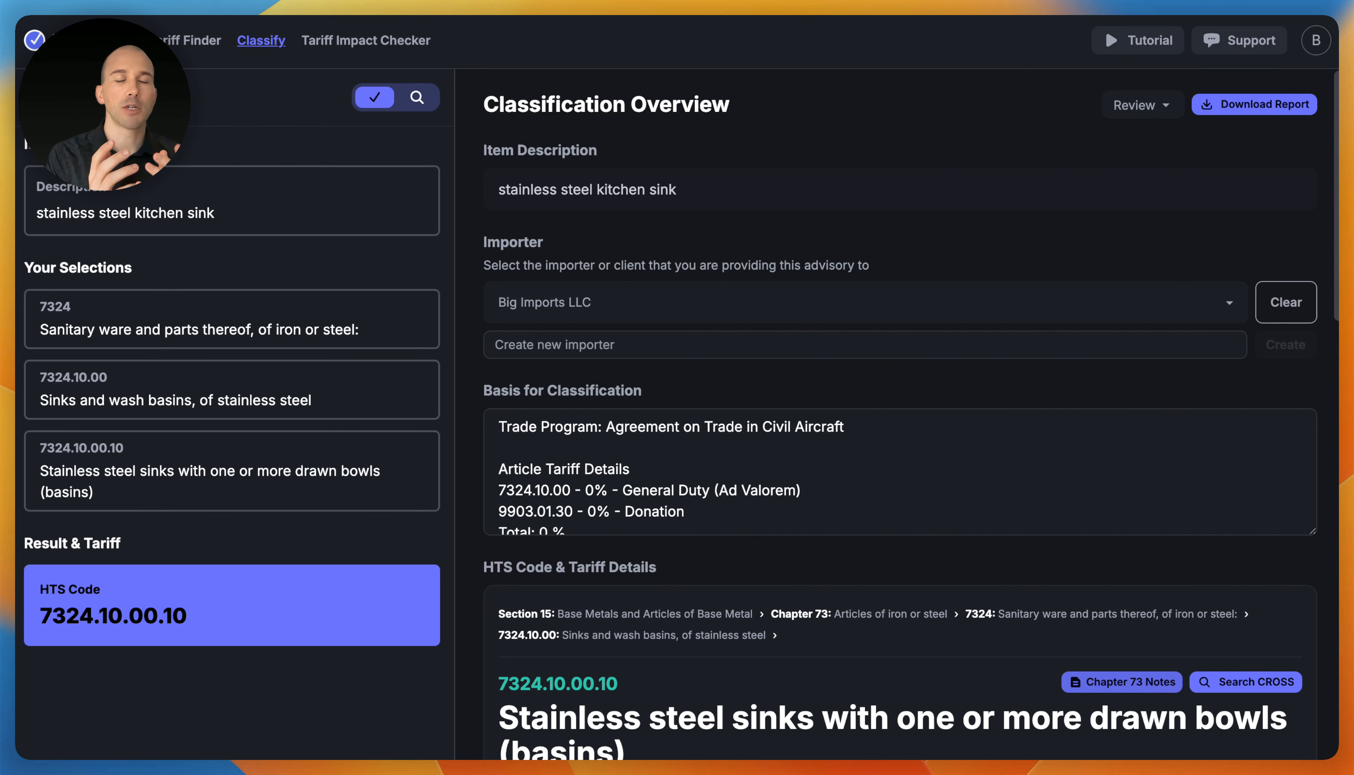
# - Open the saved classifications list and try the Needs Review, Drafts, Final and All tabs
pyautogui.click(65, 97)
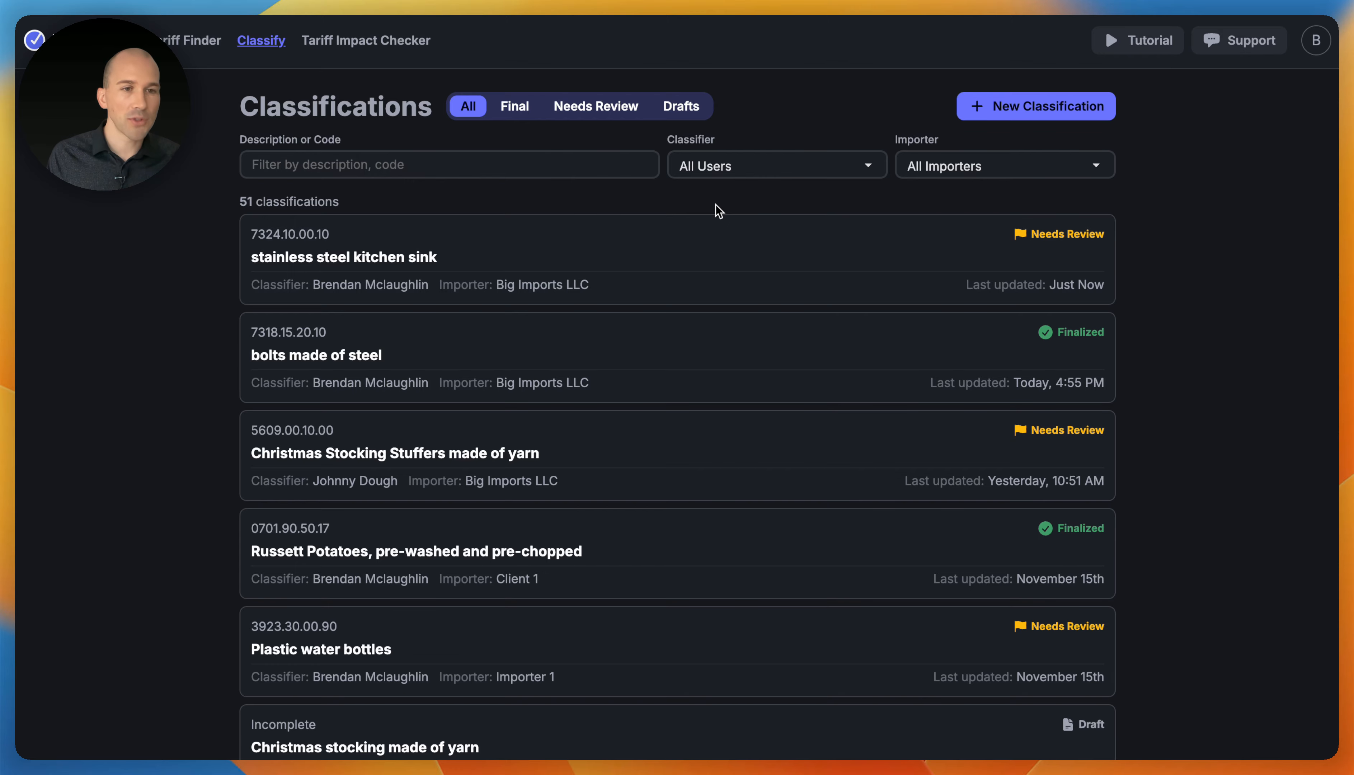
pyautogui.click(600, 106)
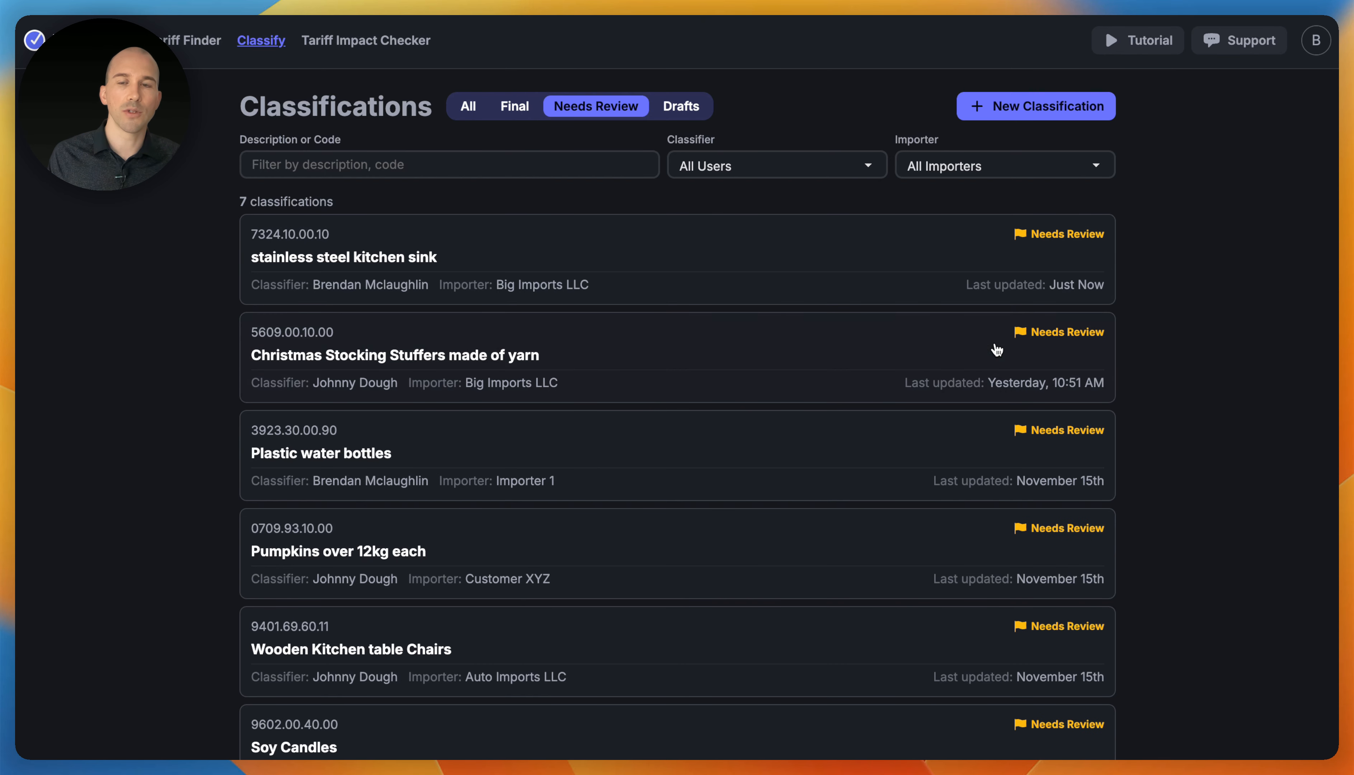
pyautogui.scroll(-3, 848, 442)
pyautogui.scroll(3, 848, 442)
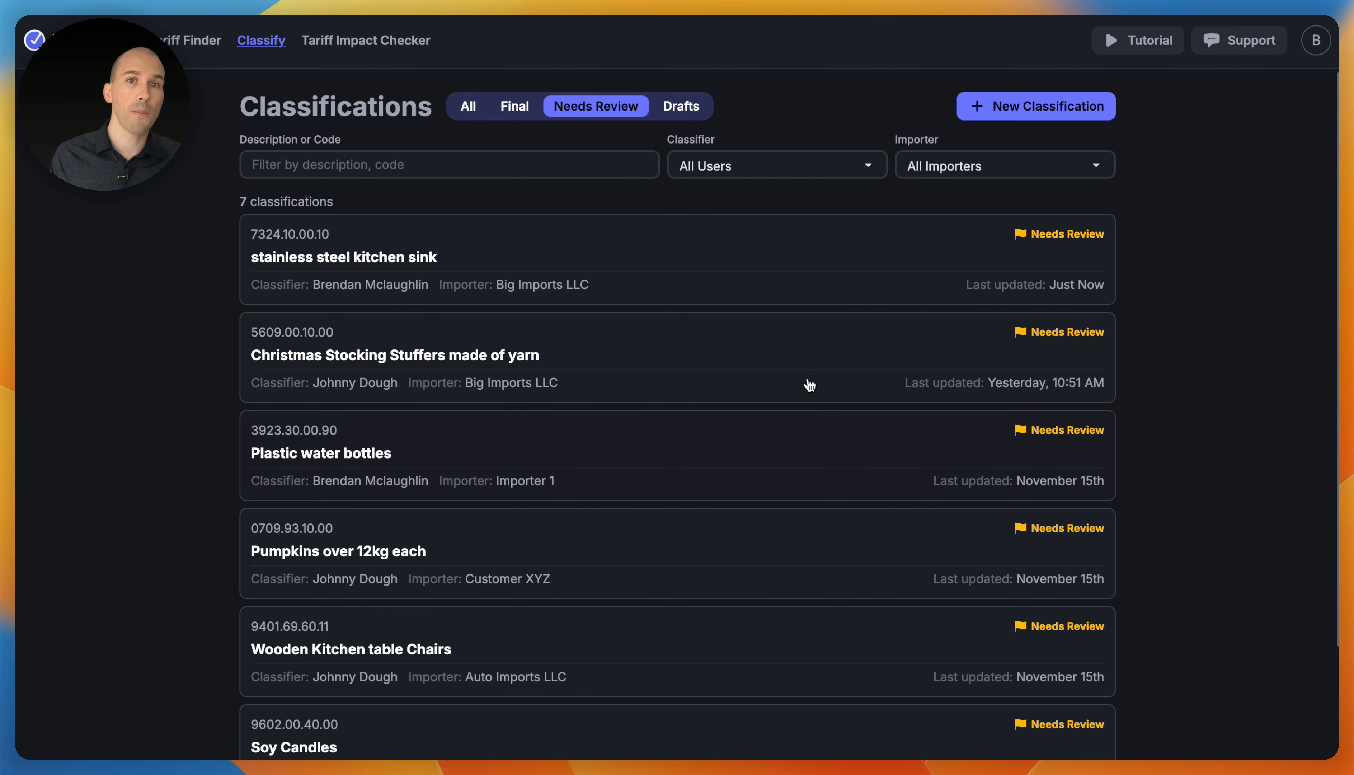
pyautogui.click(685, 110)
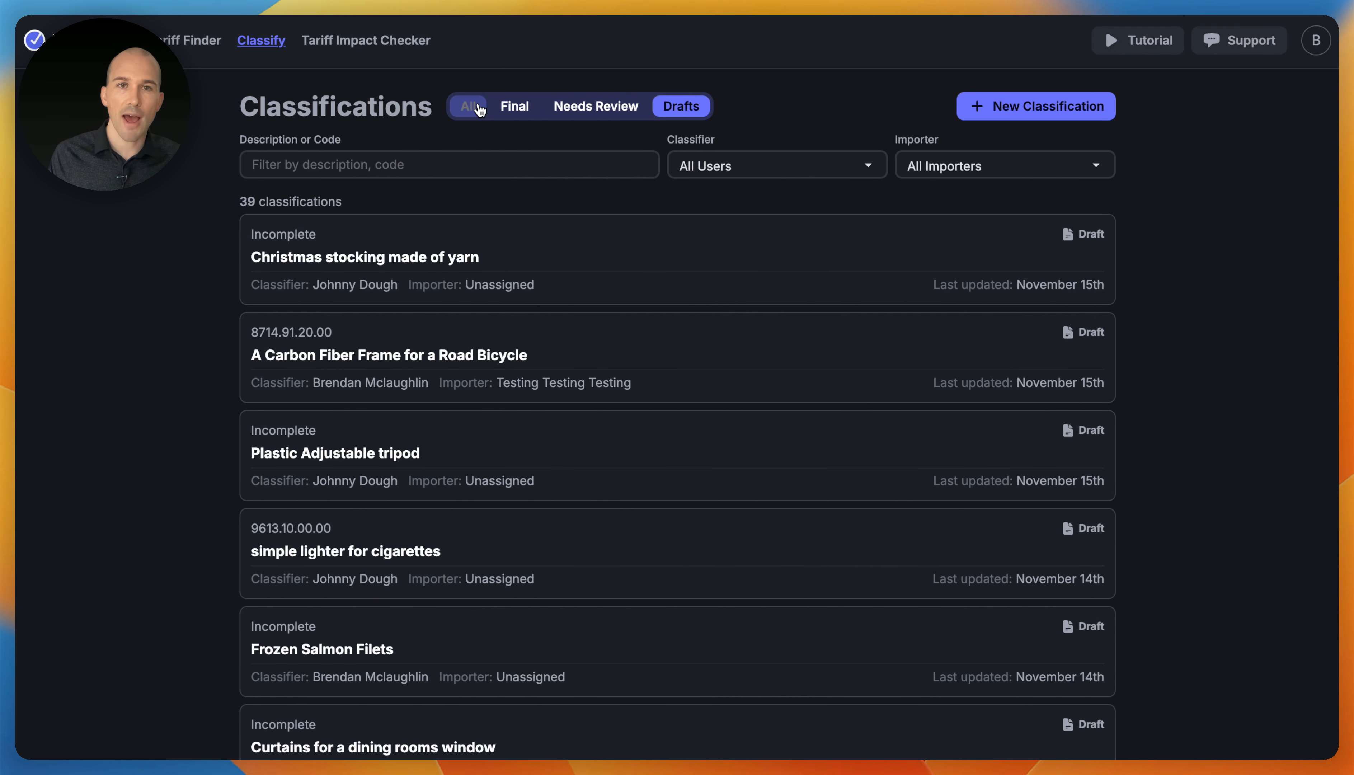
pyautogui.click(515, 107)
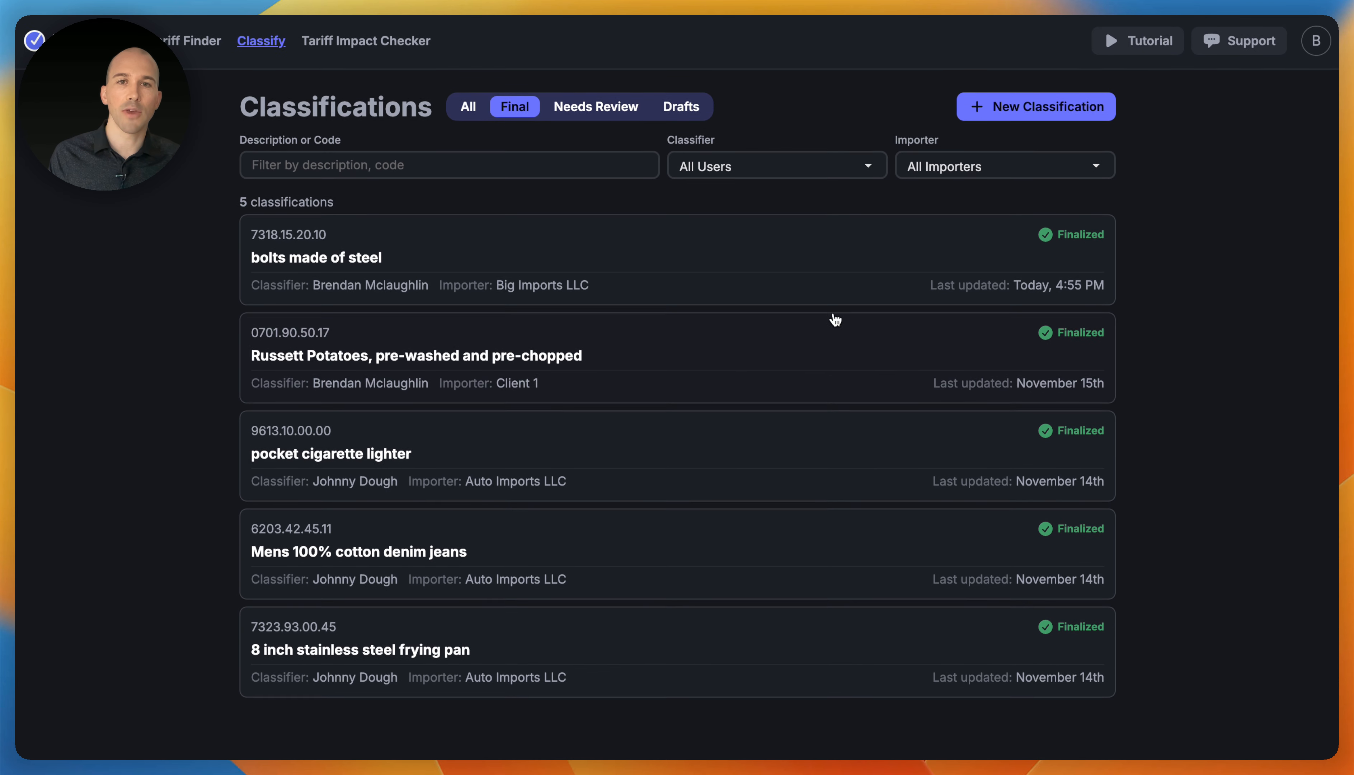
pyautogui.click(475, 110)
# - Filter by one classifier and by importer Big Imports LLC, then clear both filters
pyautogui.click(758, 169)
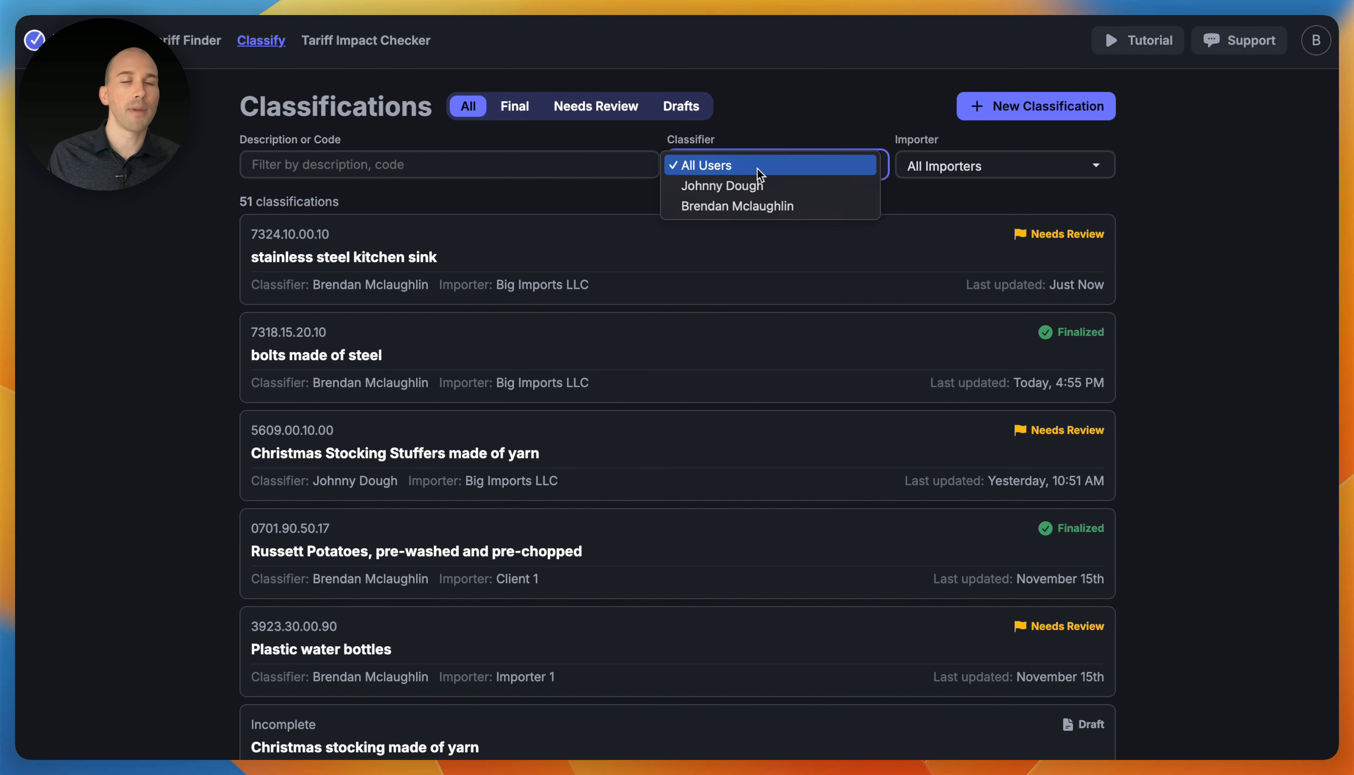
pyautogui.click(759, 186)
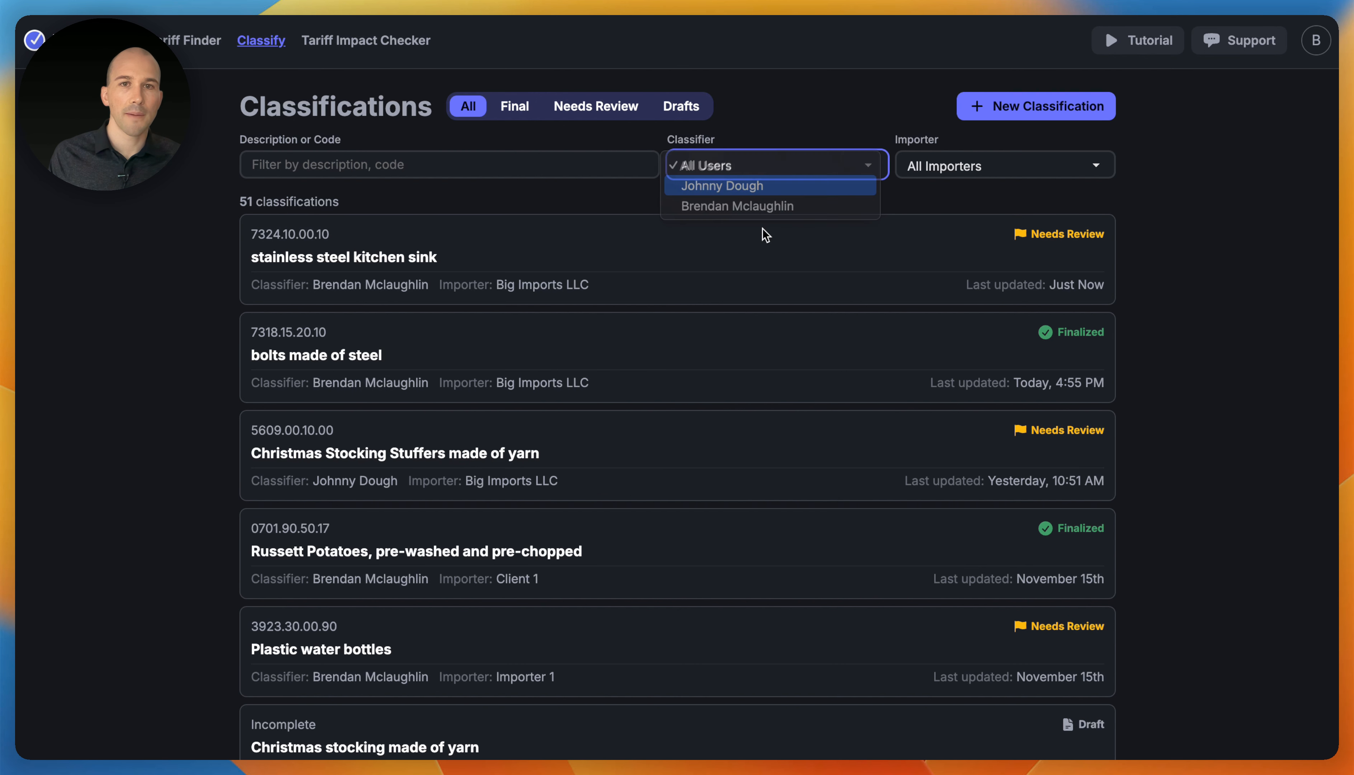
pyautogui.click(1035, 173)
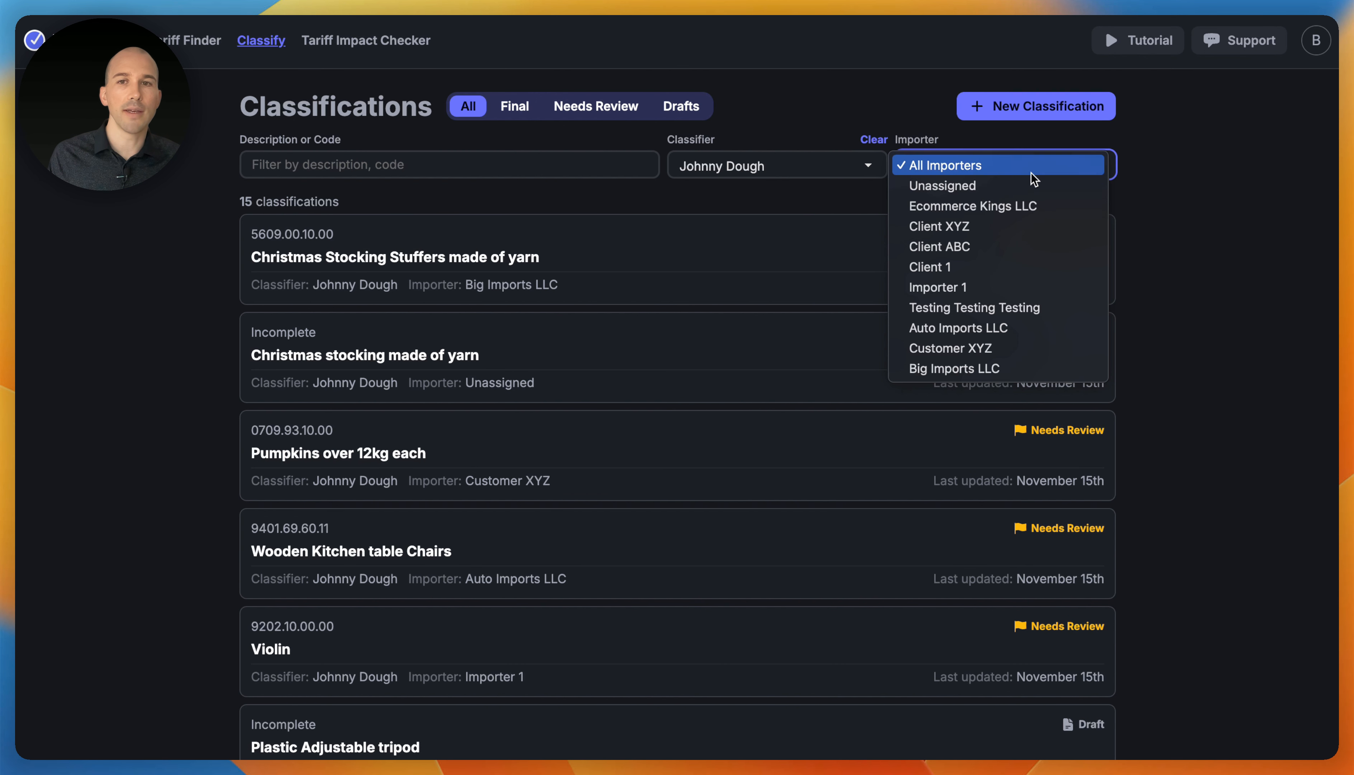
pyautogui.click(1001, 370)
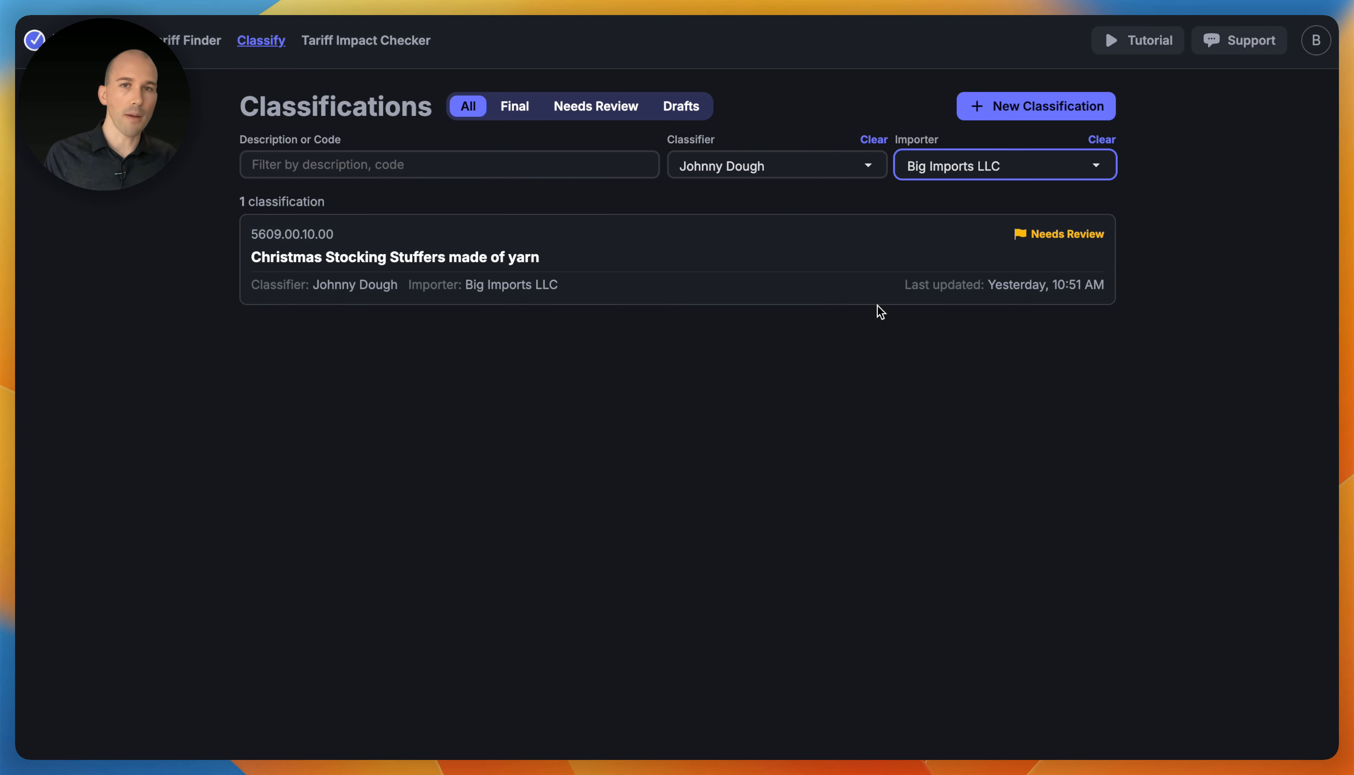
pyautogui.click(873, 139)
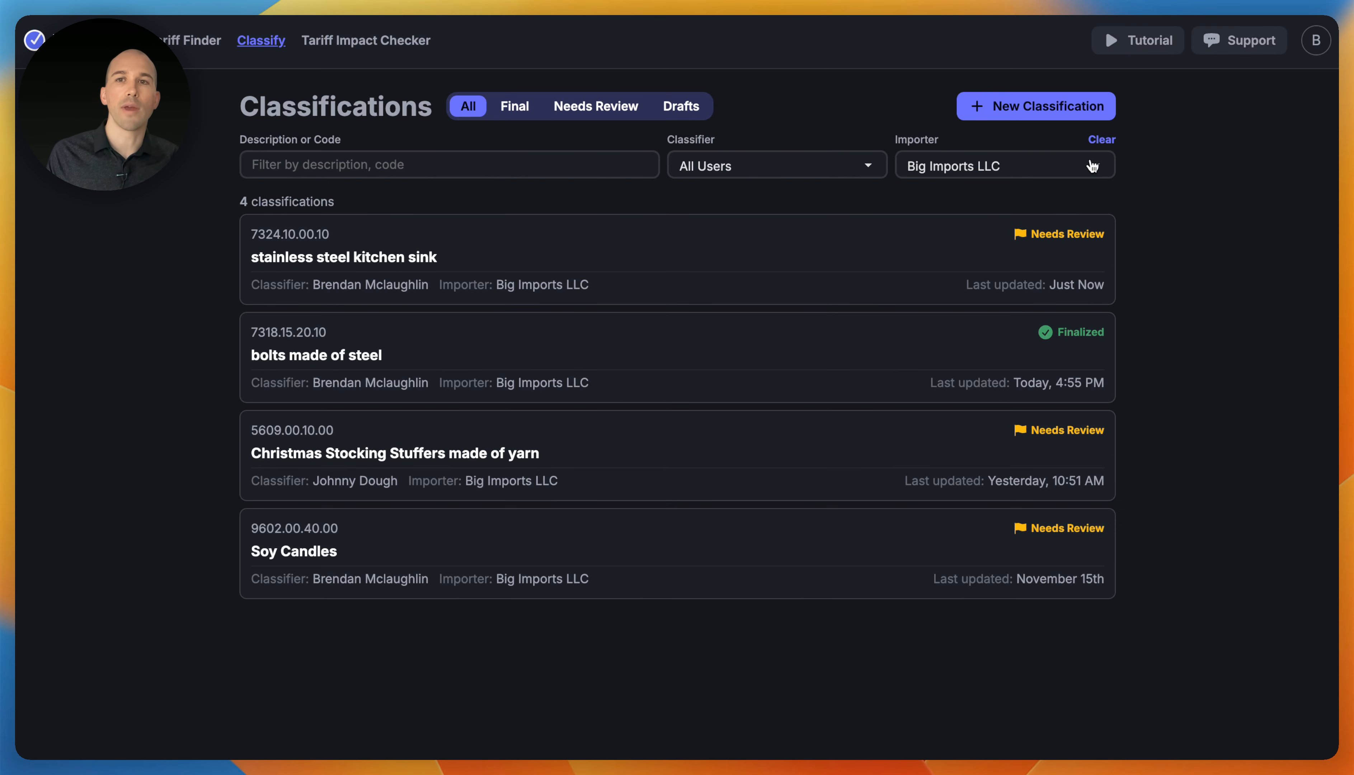
pyautogui.click(1101, 139)
pyautogui.click(445, 166)
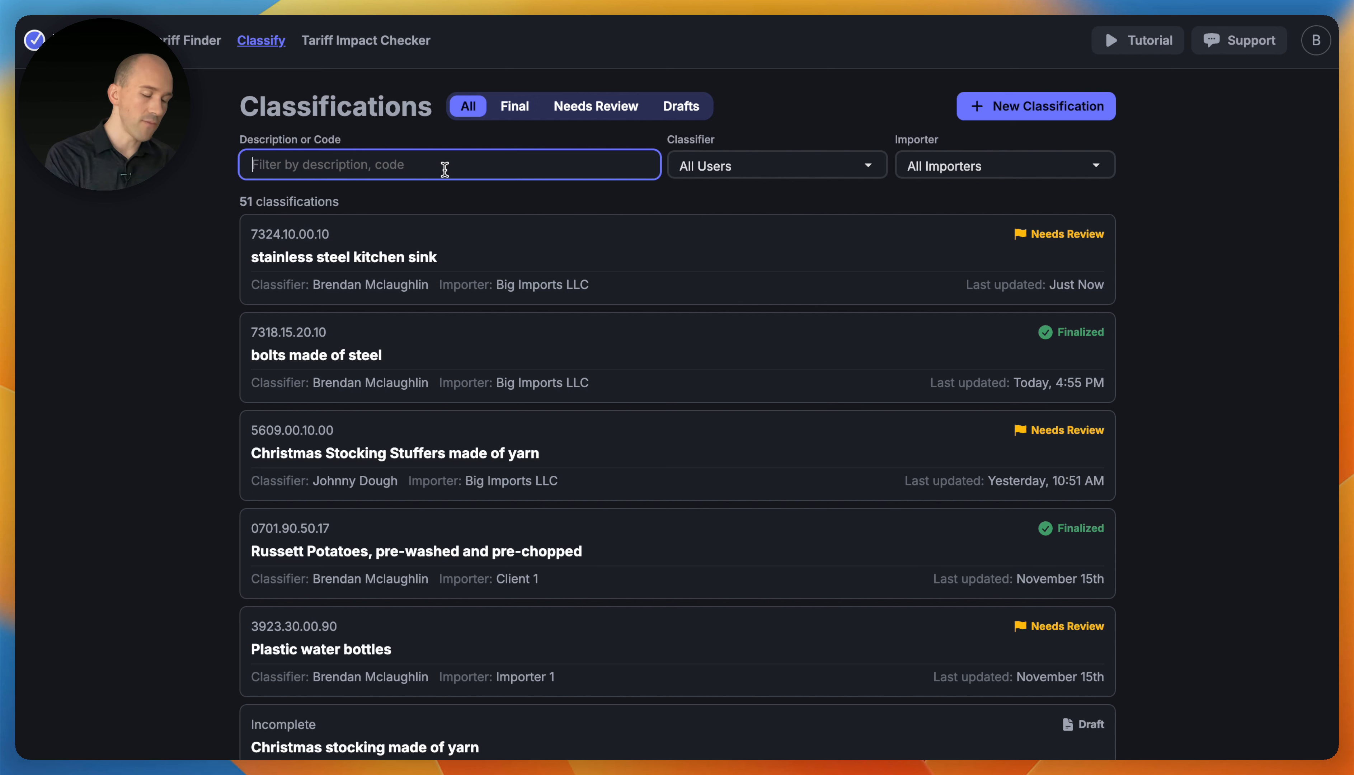
pyautogui.write('sink')
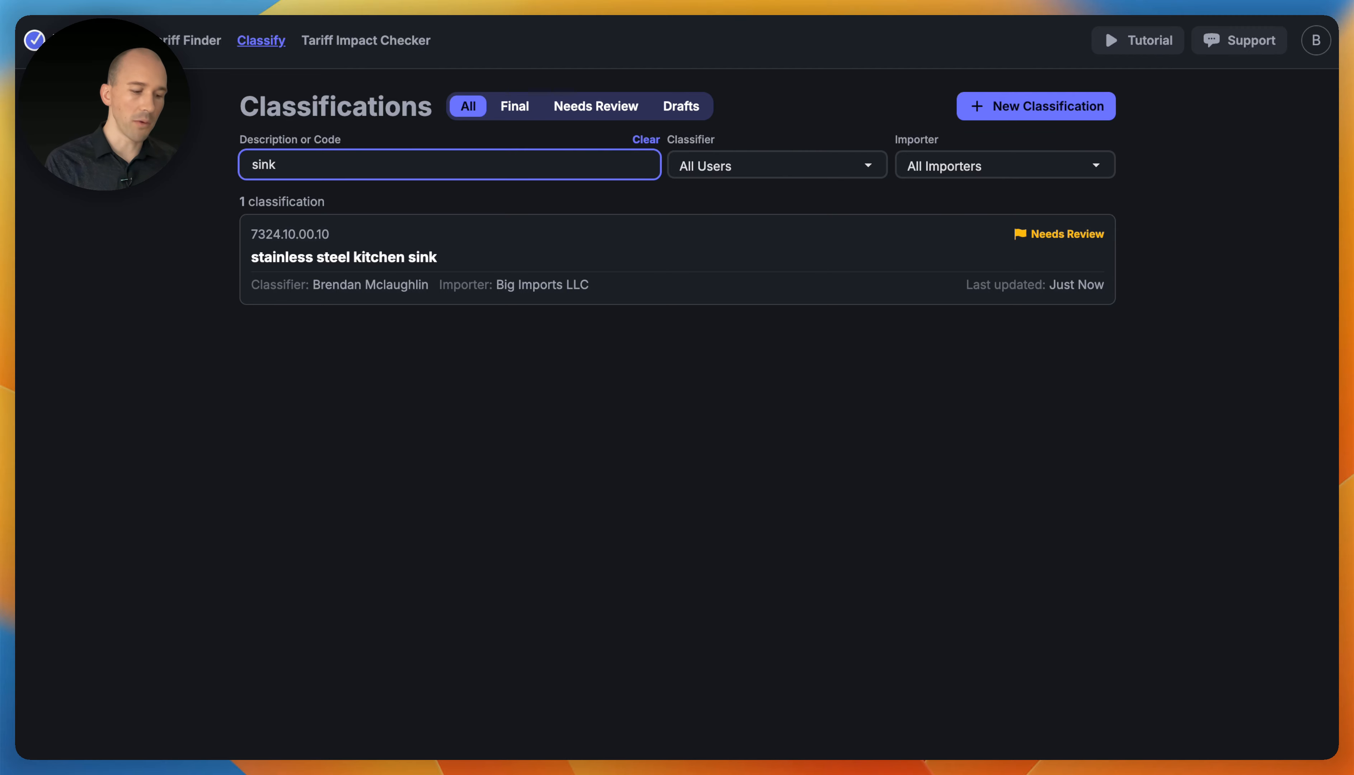
pyautogui.press('super+a')
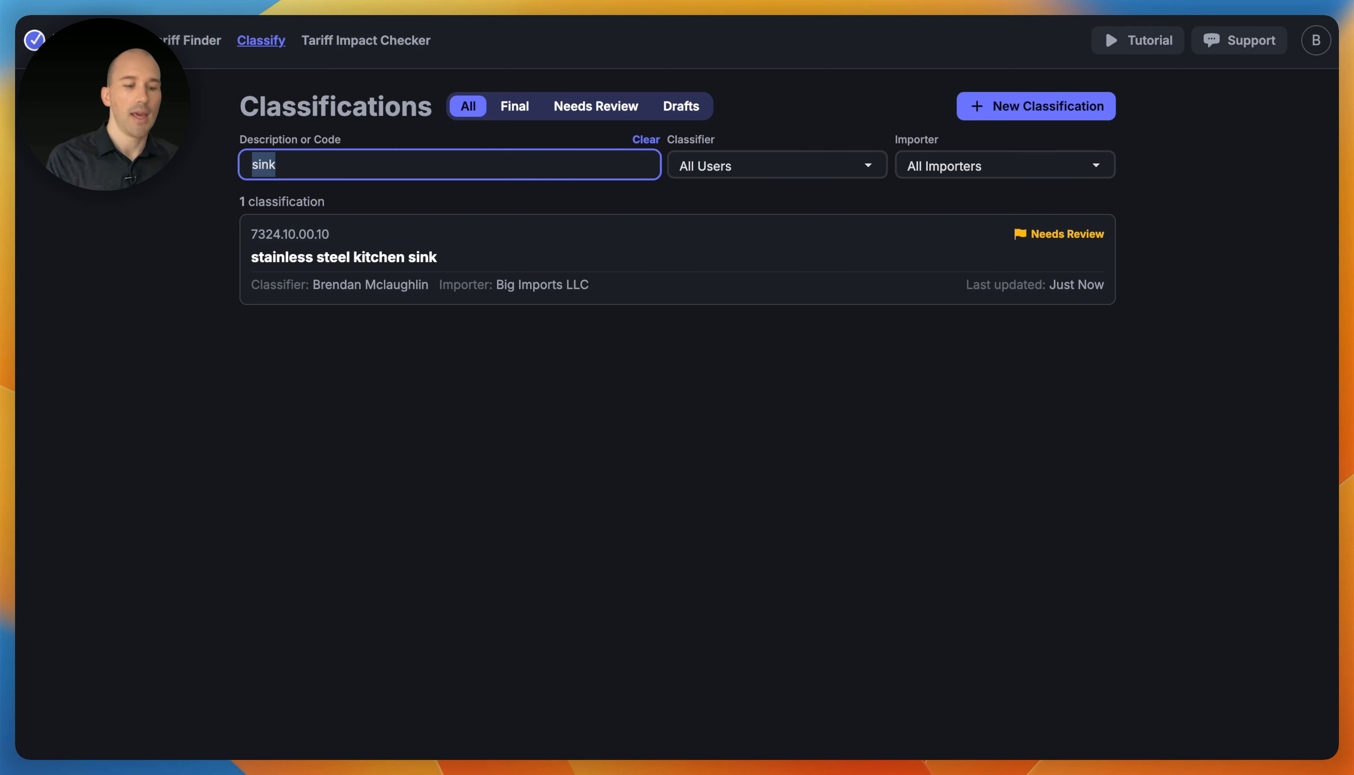
pyautogui.press('BackSpace')
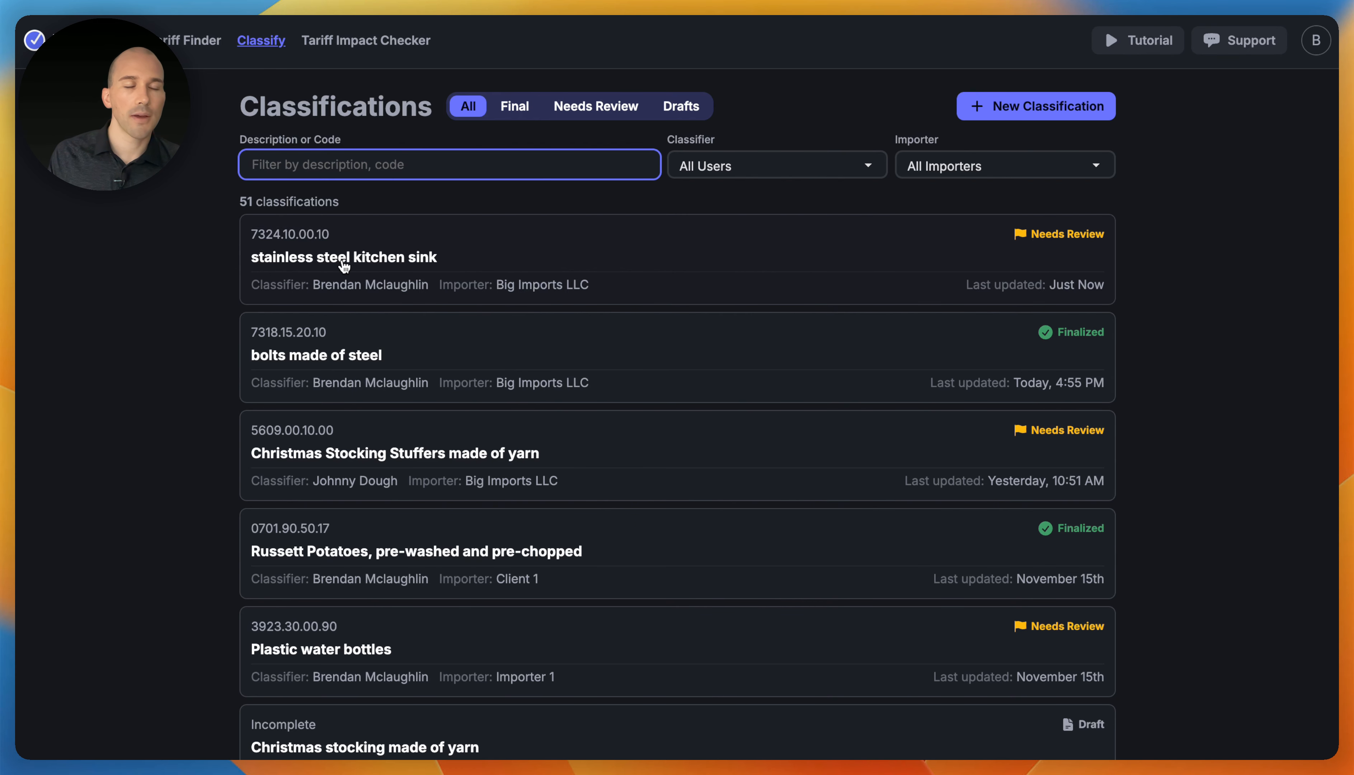
# - Change the stainless steel kitchen sink classification's status from Review to Final, confirming Finalized in the list
pyautogui.click(483, 263)
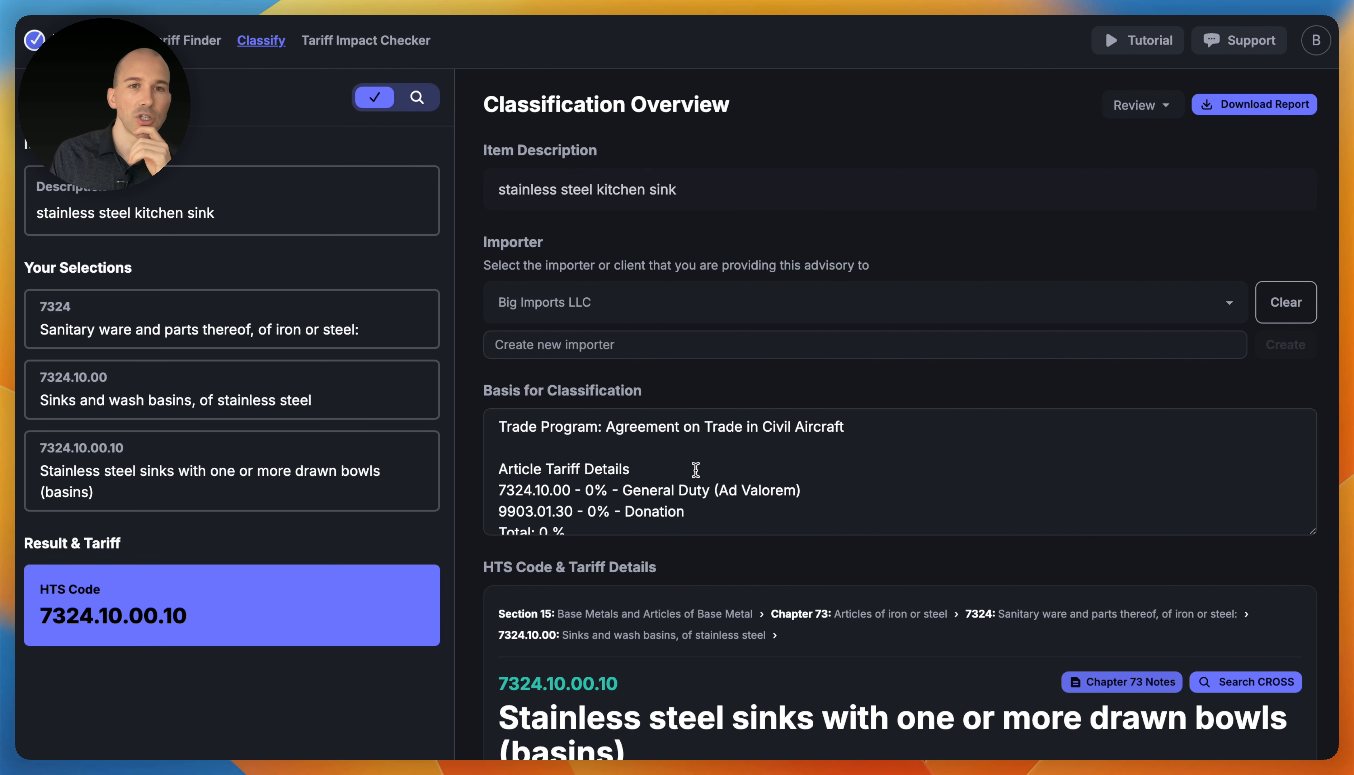
pyautogui.click(1150, 108)
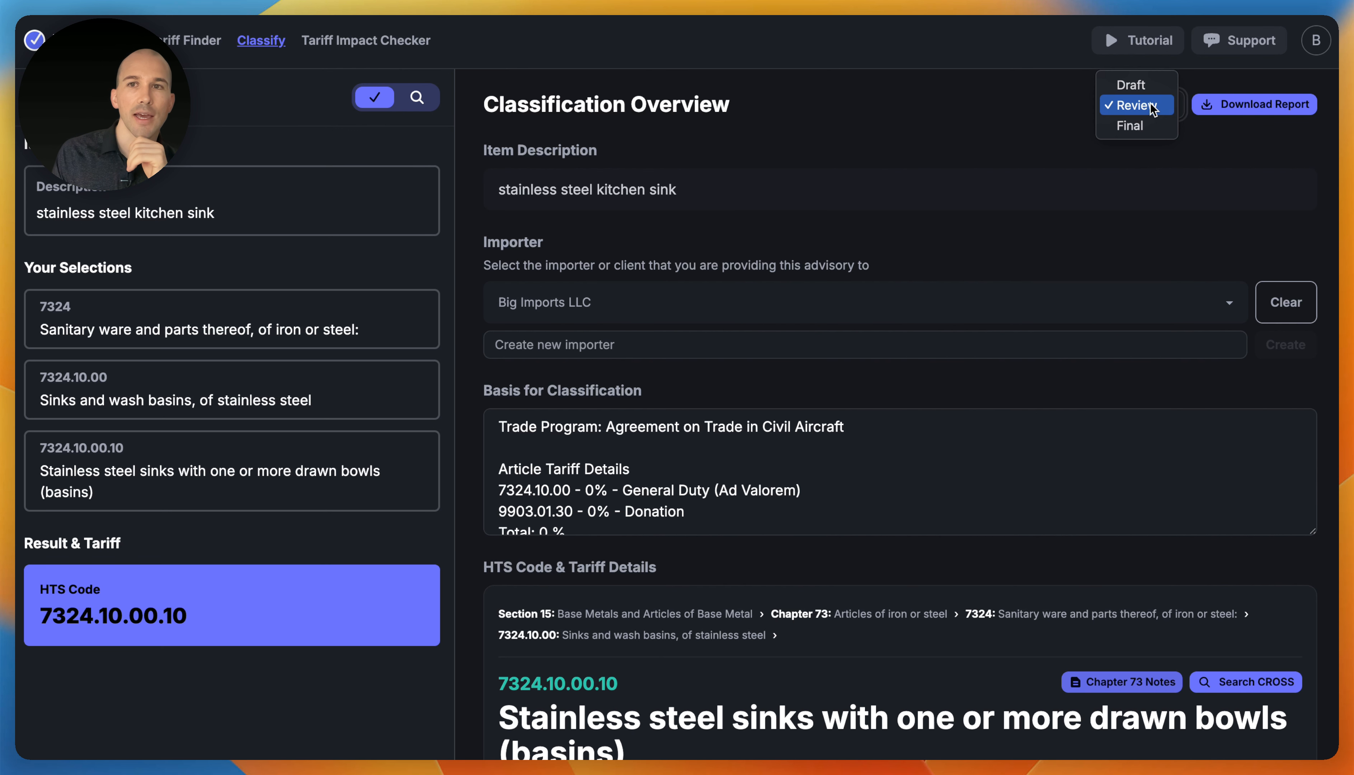
pyautogui.click(1138, 128)
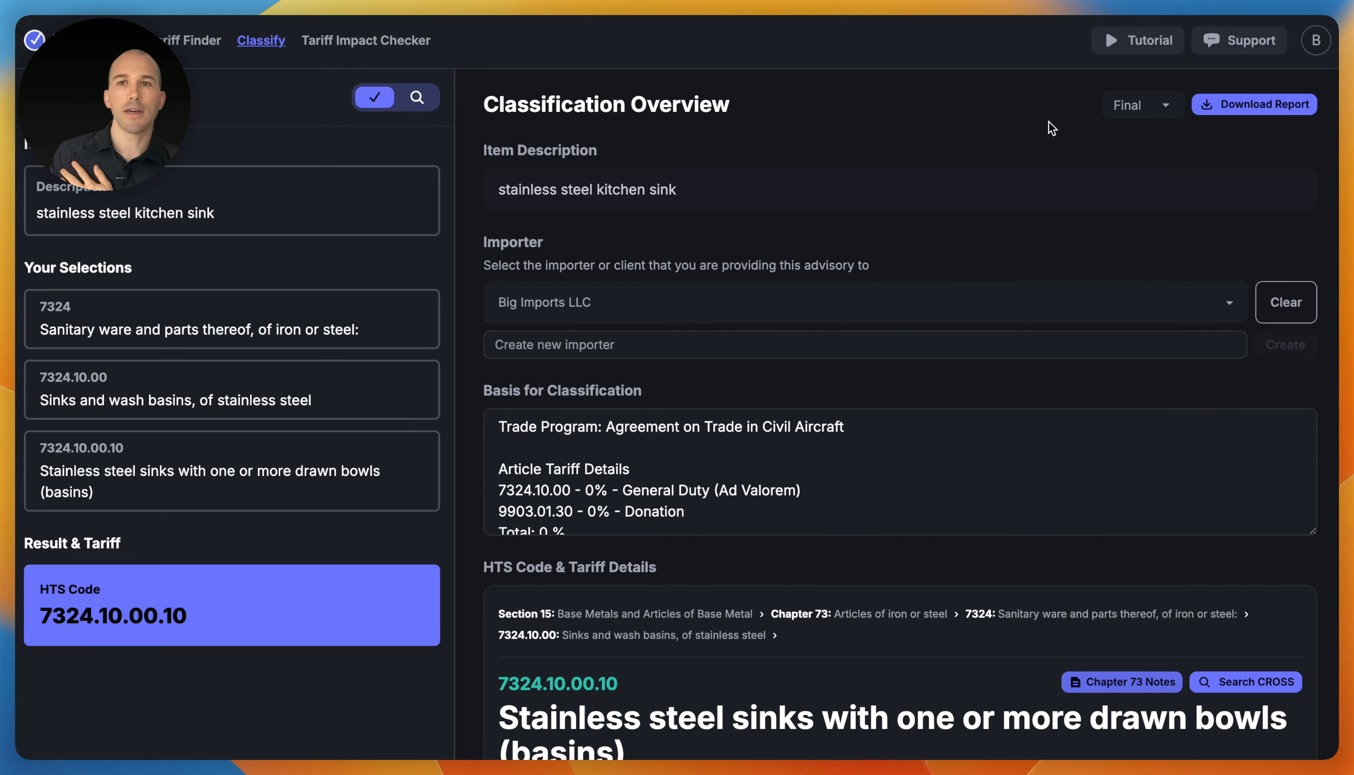
pyautogui.click(65, 98)
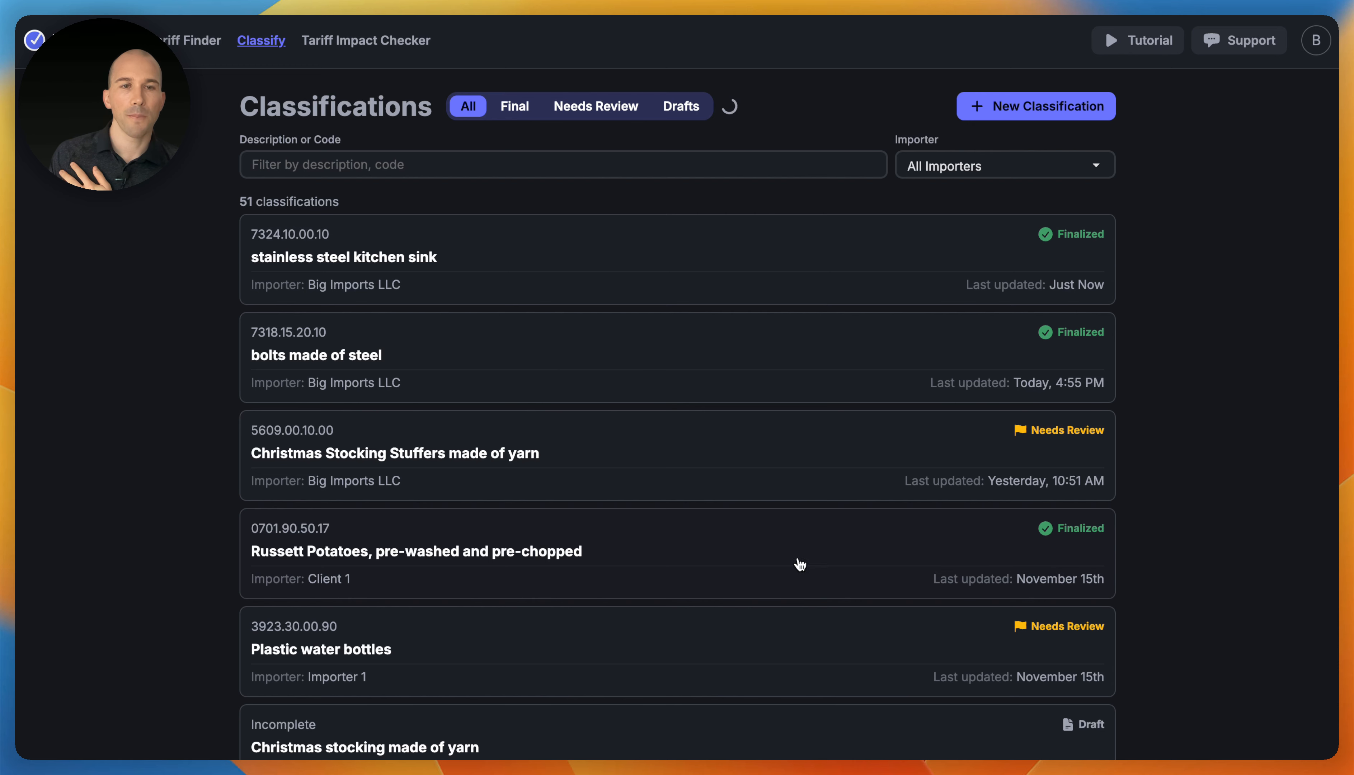